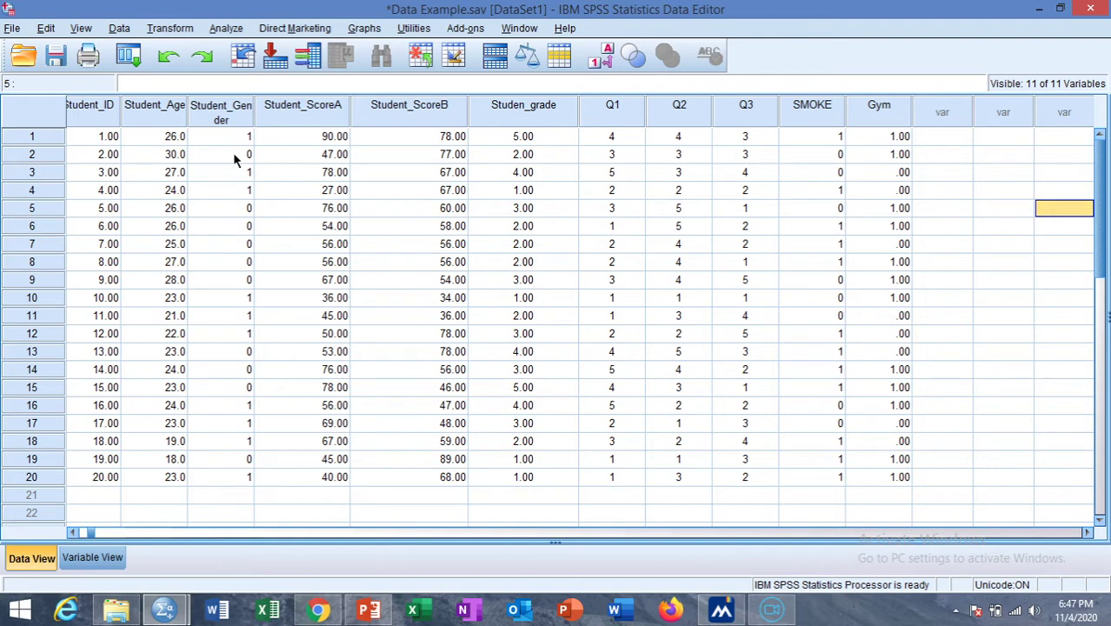
Start a univariate general linear model analysis with Student_ScoreB as the dependent variable.
{"action": "left_click", "coordinate": [218, 31]}
{"action": "mouse_move", "coordinate": [254, 88]}
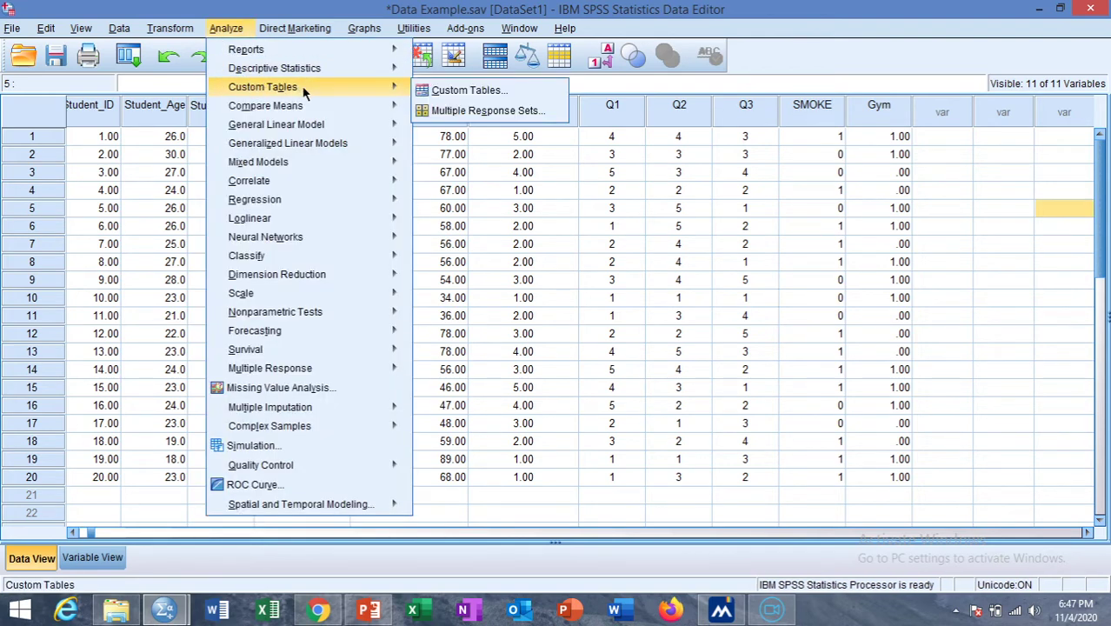
{"action": "mouse_move", "coordinate": [322, 131]}
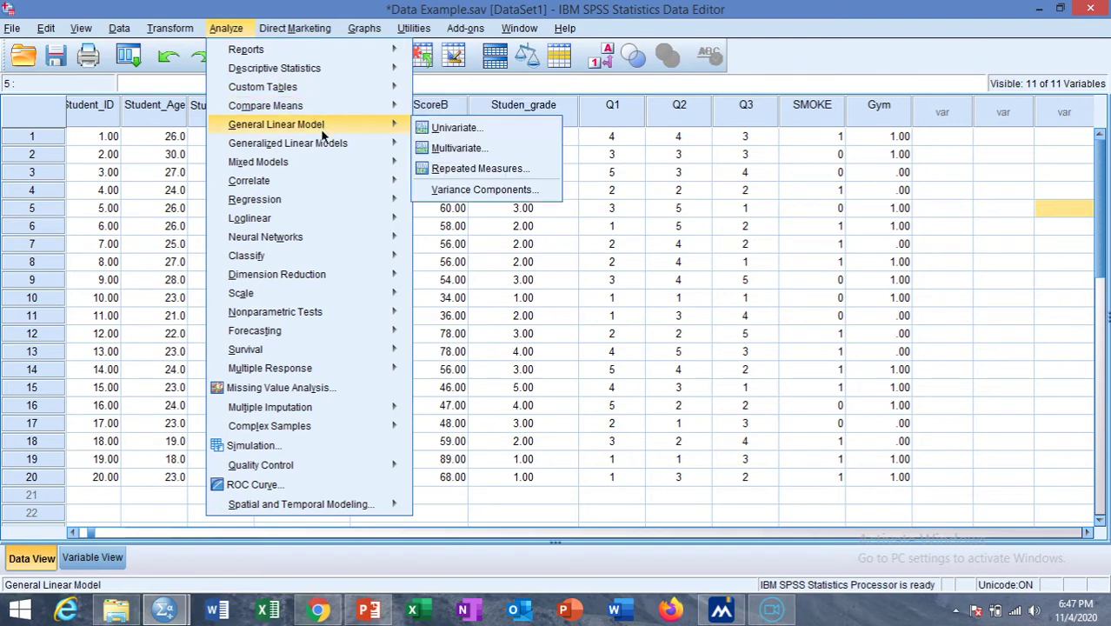
{"action": "left_click", "coordinate": [452, 128]}
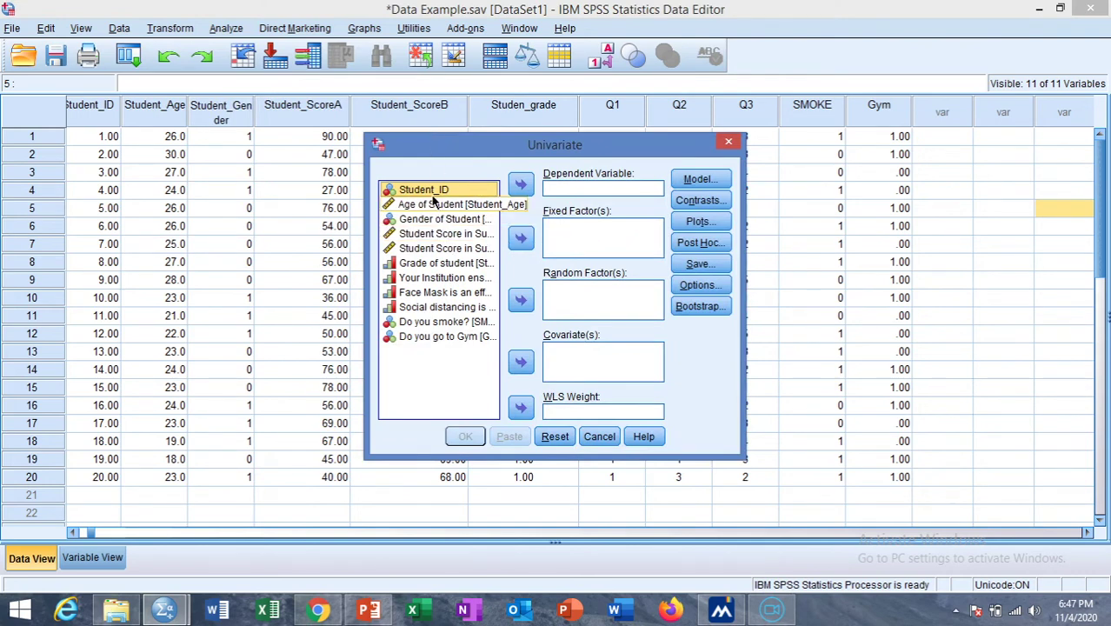
{"action": "left_click", "coordinate": [446, 250]}
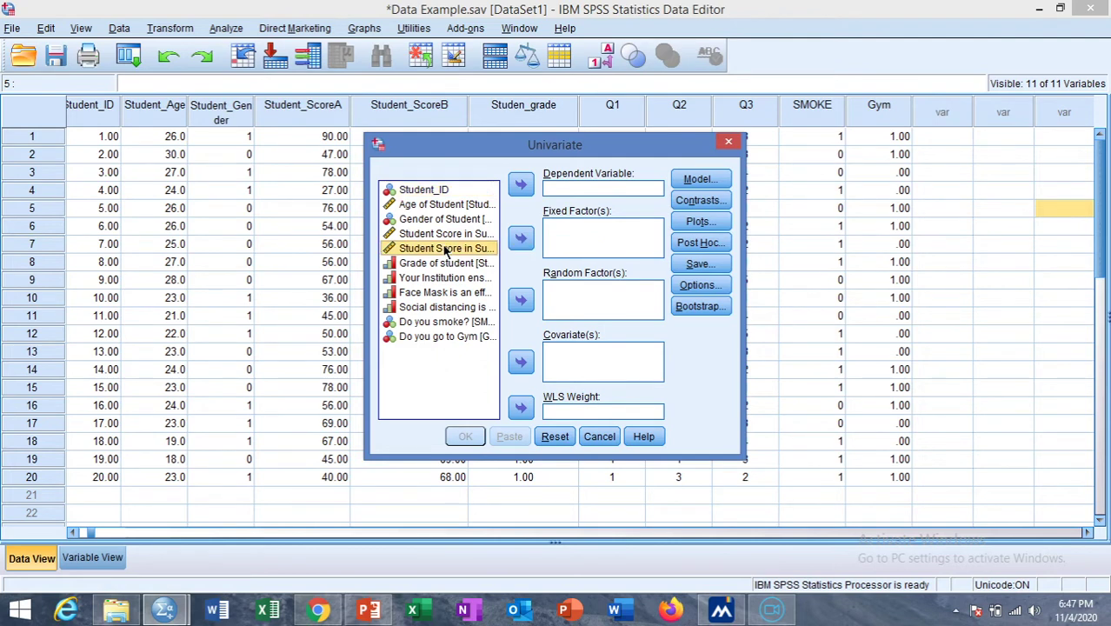
{"action": "left_click", "coordinate": [520, 186]}
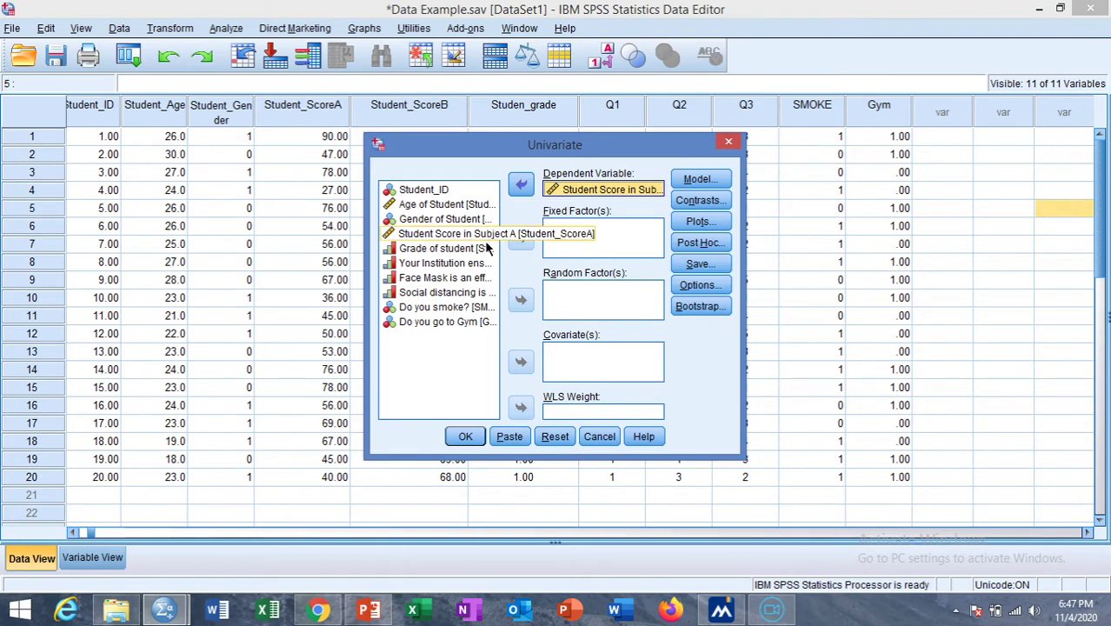
Add Student_Gender, SMOKE and Gym as fixed factors and accept the full factorial model with Type III sum of squares.
{"action": "left_click", "coordinate": [425, 223]}
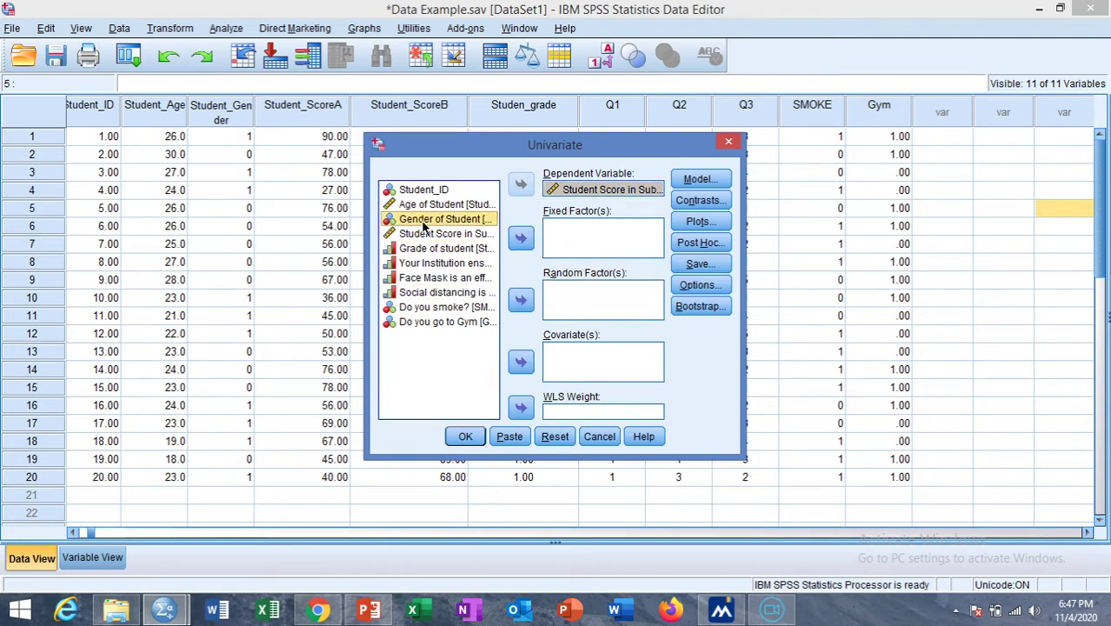
{"action": "left_click", "coordinate": [513, 244]}
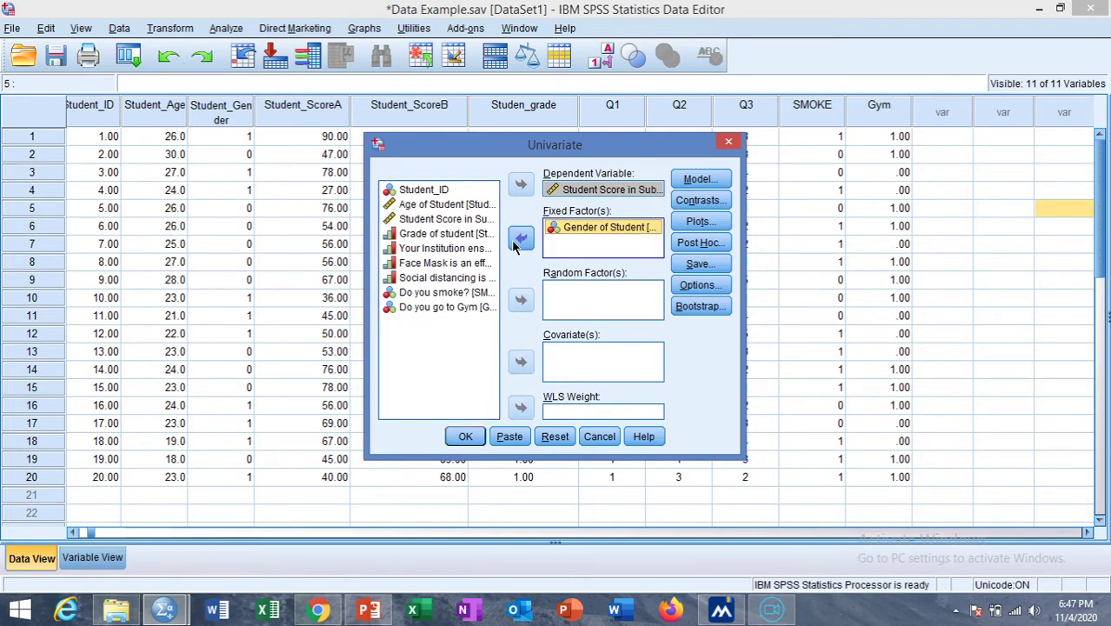
{"action": "left_click", "coordinate": [426, 296]}
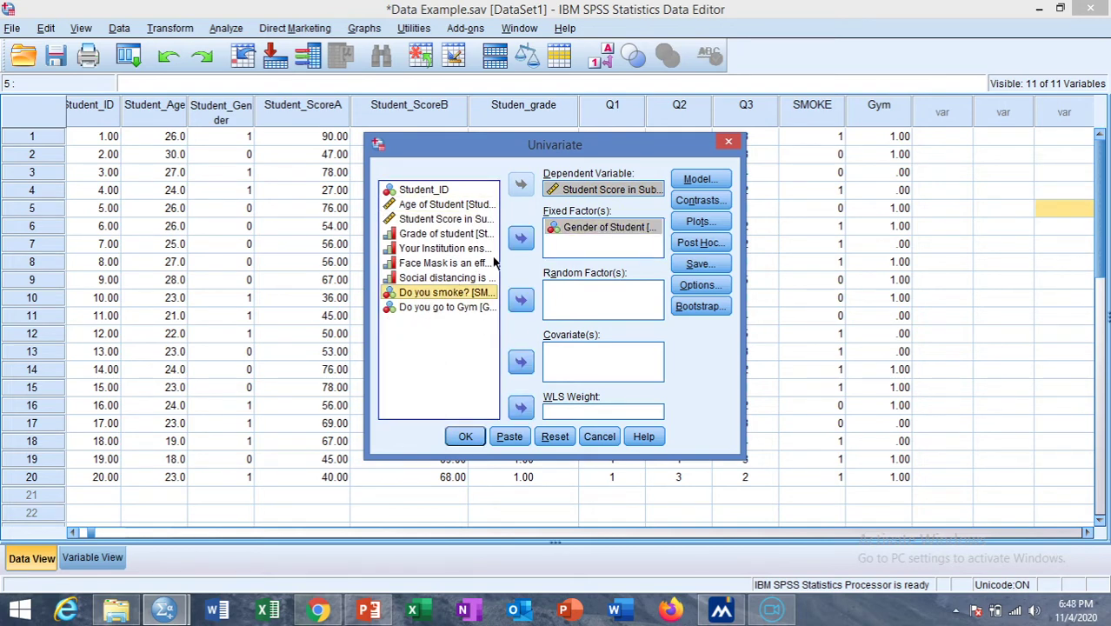
{"action": "left_click", "coordinate": [521, 237]}
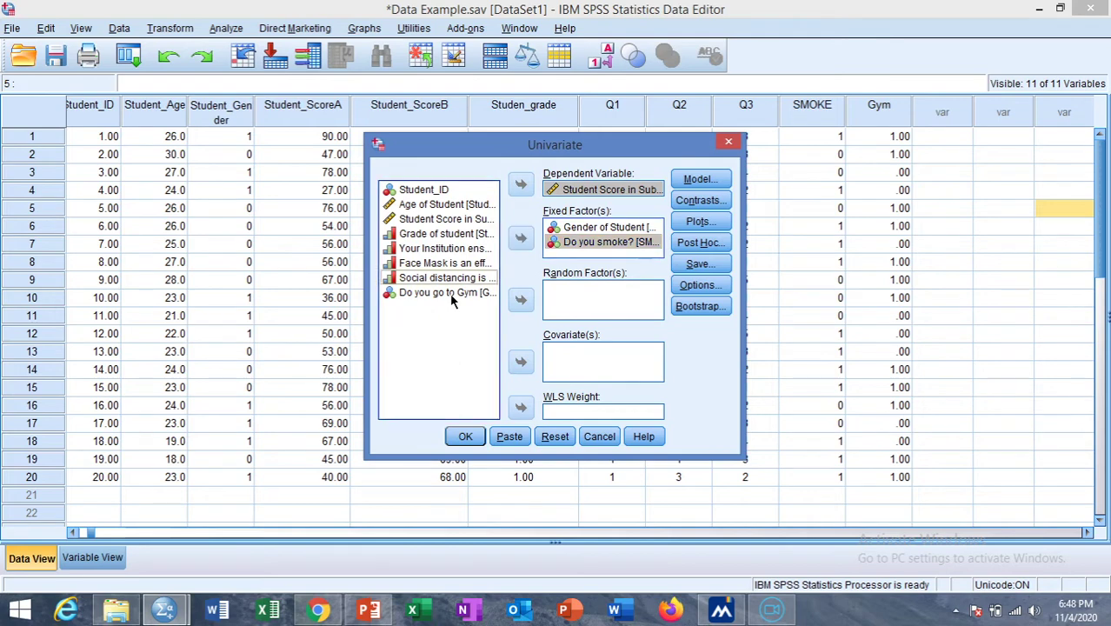
{"action": "left_click", "coordinate": [450, 292]}
{"action": "left_click", "coordinate": [520, 237]}
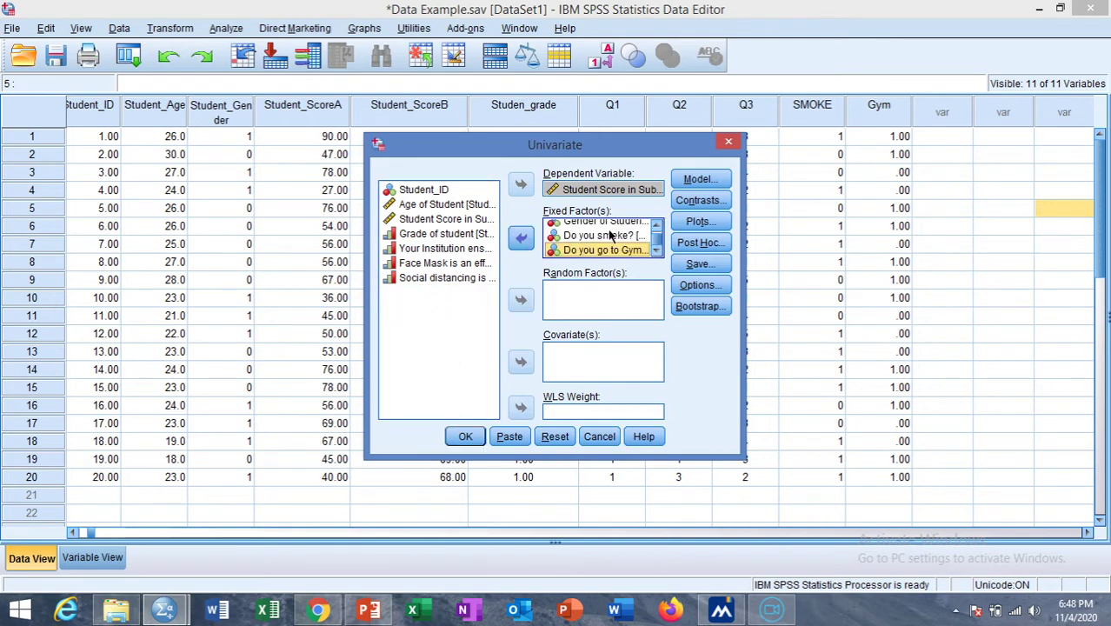
{"action": "left_click", "coordinate": [685, 184]}
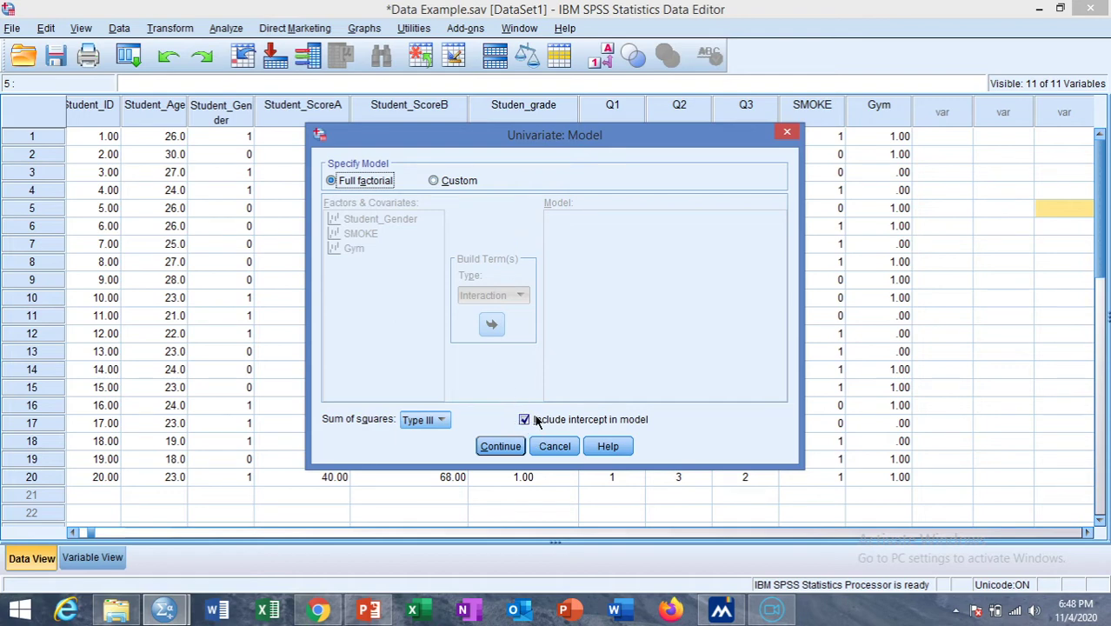
{"action": "left_click", "coordinate": [500, 446]}
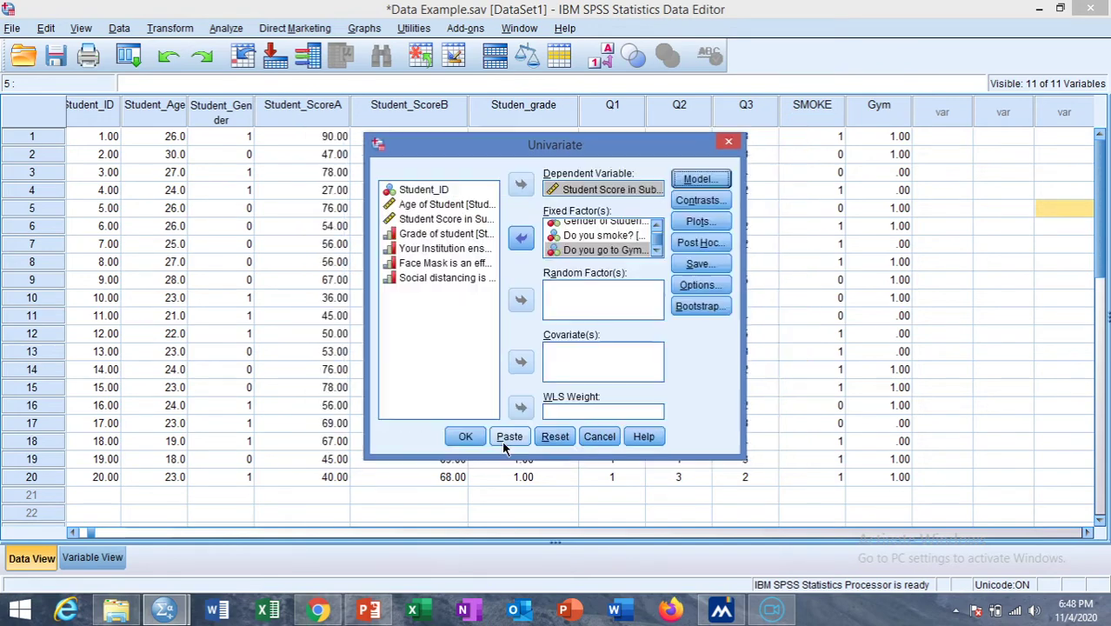
Assign Student_Gender to separate plots in the profile plot settings.
{"action": "left_click", "coordinate": [705, 223]}
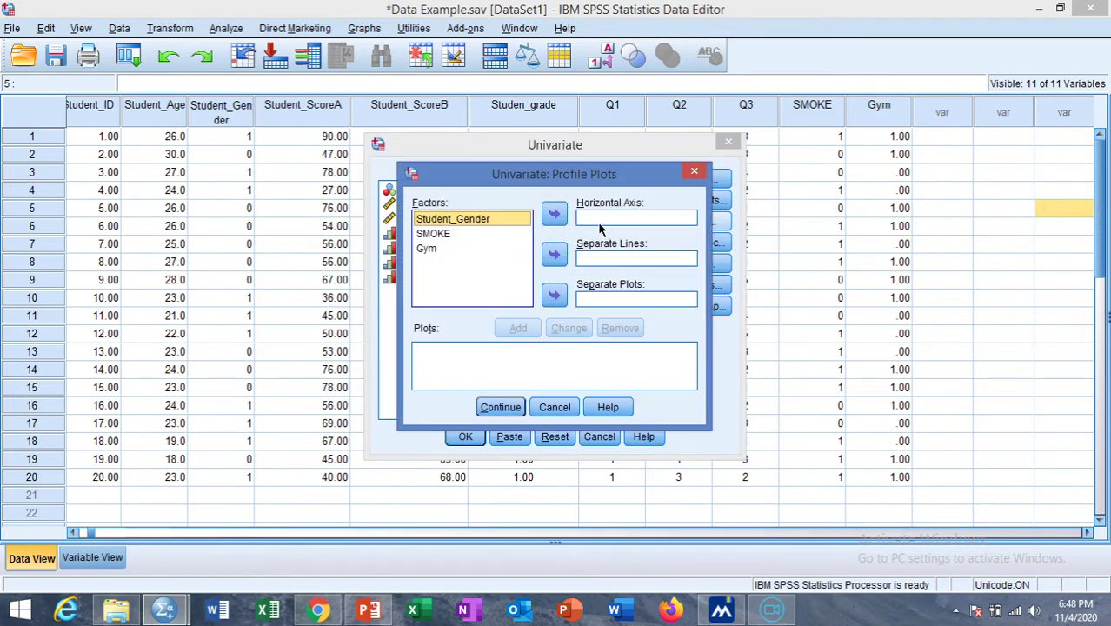
{"action": "left_click", "coordinate": [520, 221]}
{"action": "left_click", "coordinate": [553, 217]}
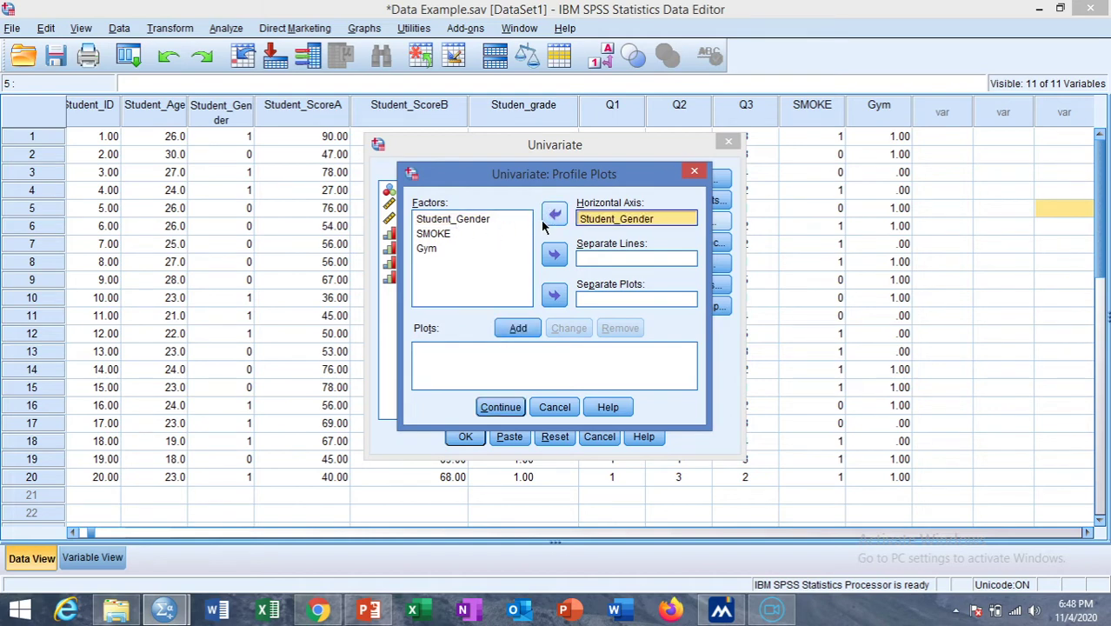
{"action": "left_click", "coordinate": [553, 215]}
{"action": "left_click", "coordinate": [551, 299]}
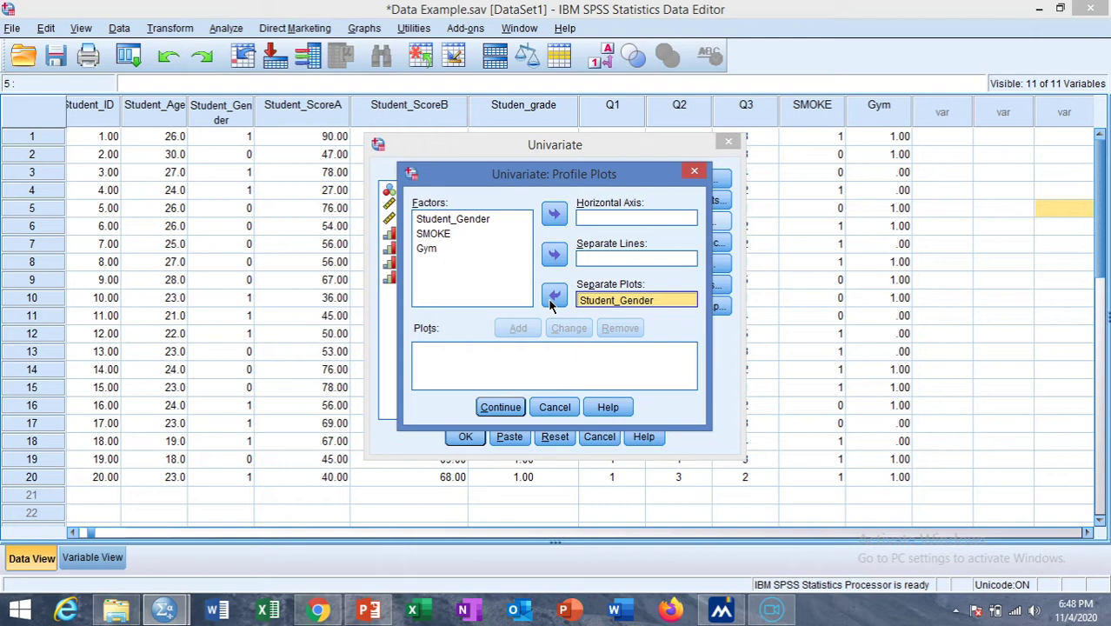
Put SMOKE on the horizontal axis and Gym as separate lines, and add the SMOKE*Gym*Student_Gender profile plot.
{"action": "left_click", "coordinate": [435, 236]}
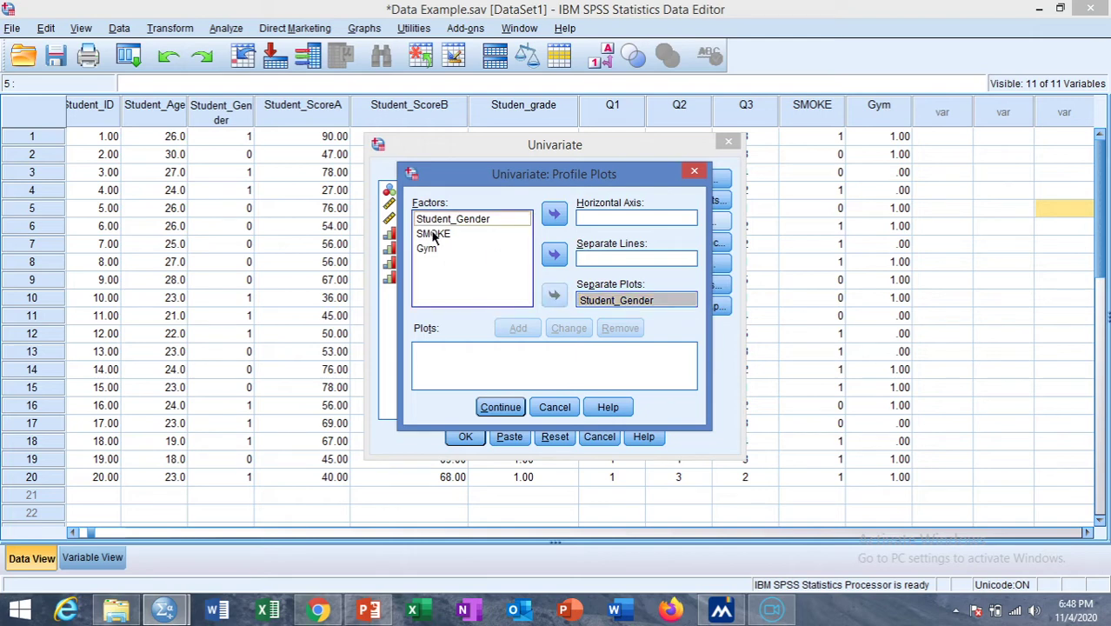
{"action": "left_click", "coordinate": [435, 235]}
{"action": "left_click", "coordinate": [553, 213]}
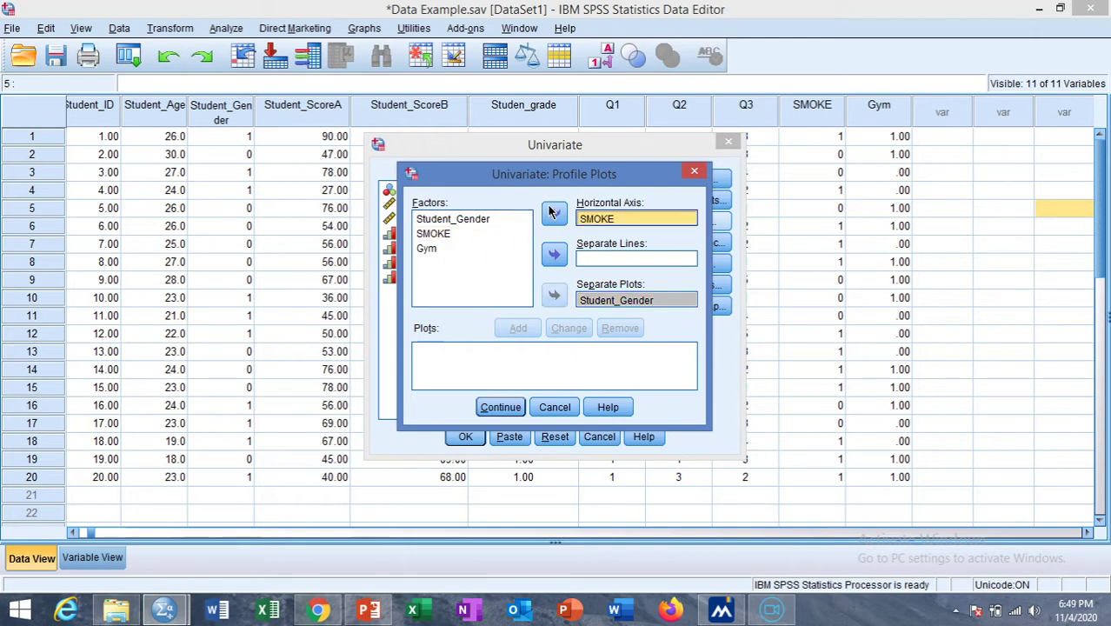
{"action": "left_click", "coordinate": [425, 250]}
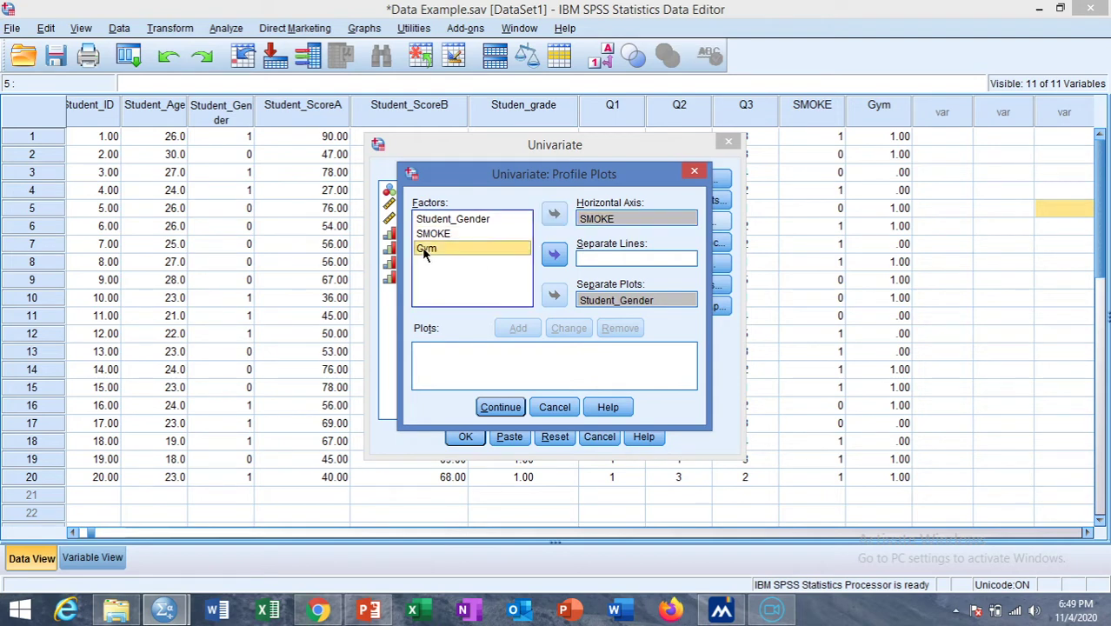
{"action": "left_click", "coordinate": [554, 255]}
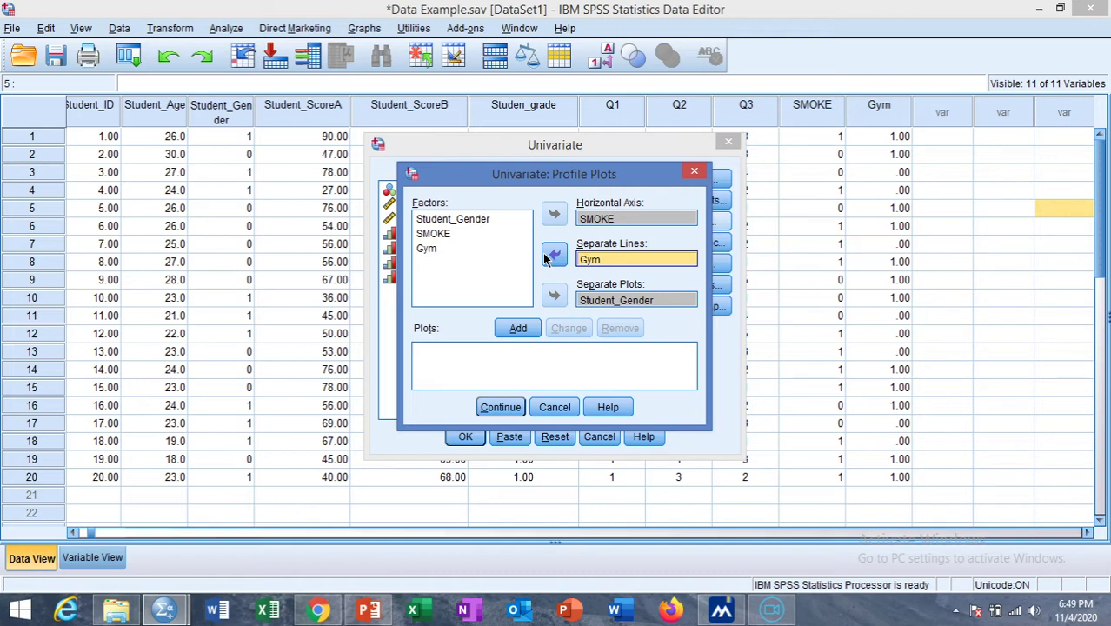
{"action": "left_click", "coordinate": [518, 330]}
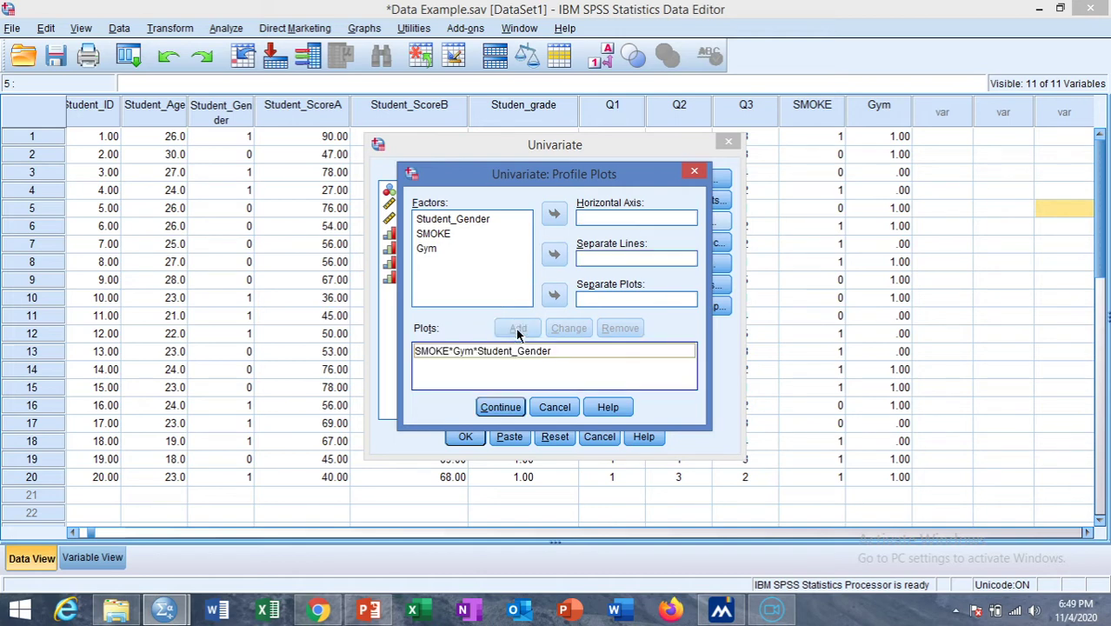
{"action": "left_click", "coordinate": [497, 406]}
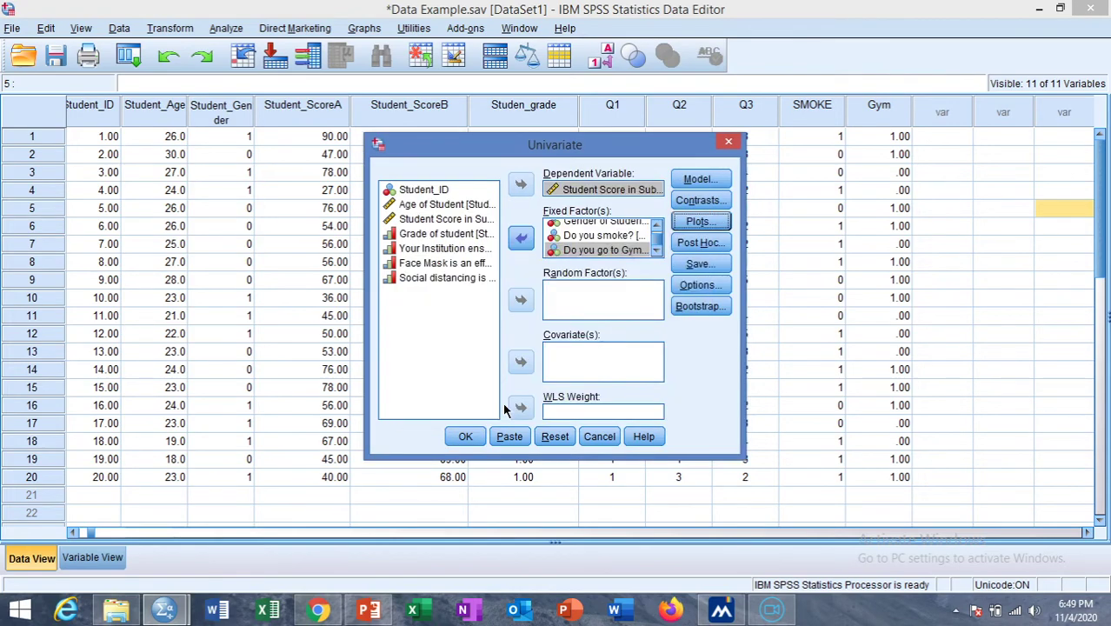
Set up a Tukey post hoc test for the SMOKE factor.
{"action": "left_click", "coordinate": [700, 243]}
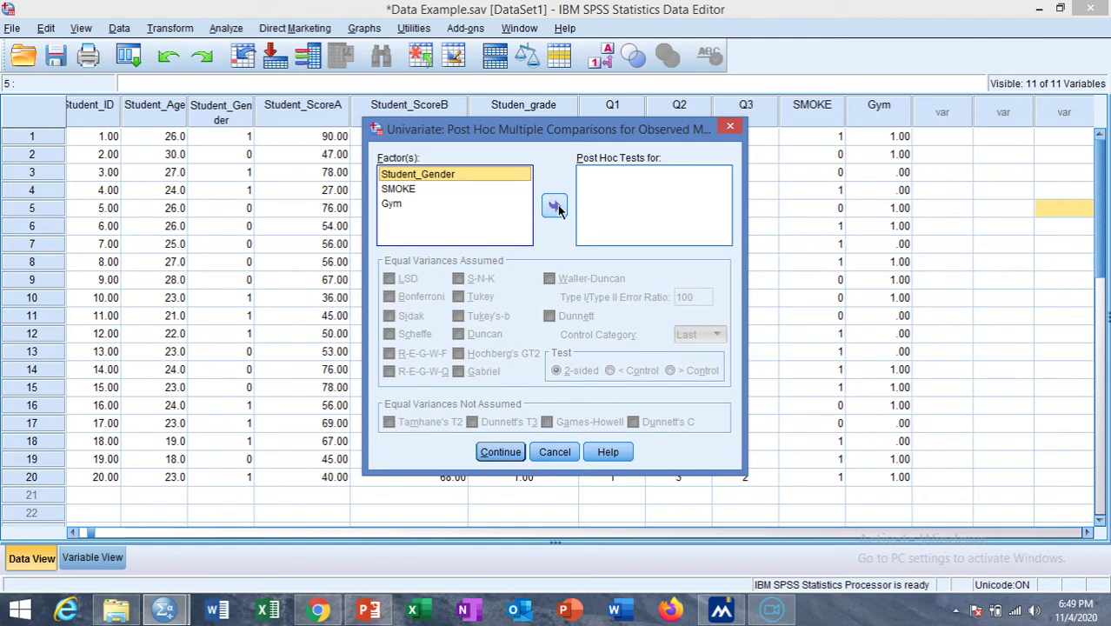
{"action": "left_click", "coordinate": [400, 192]}
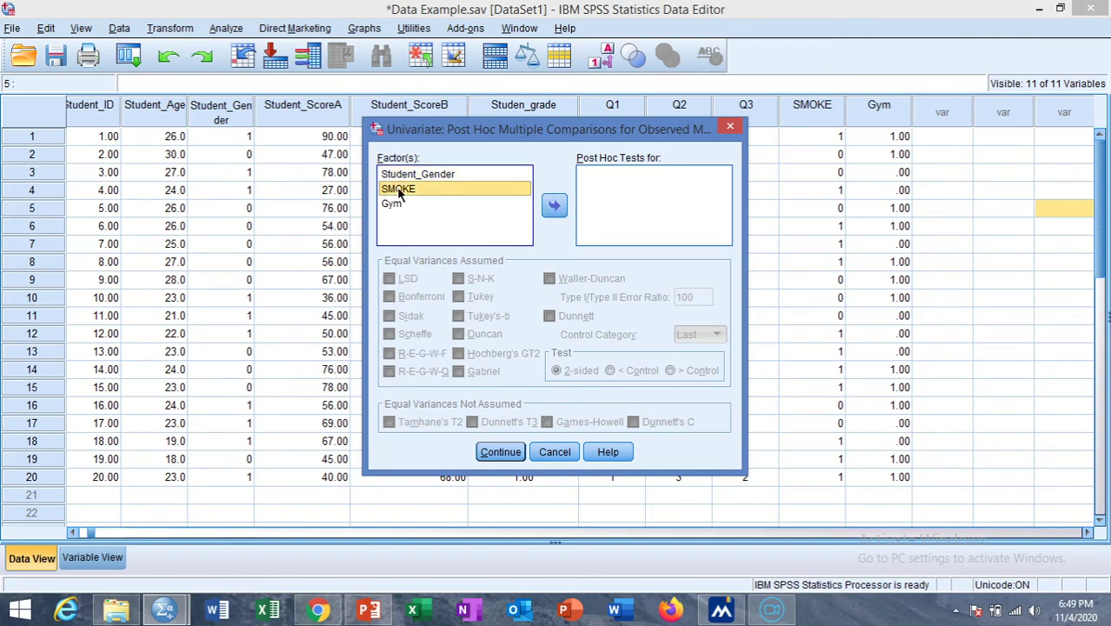
{"action": "left_click", "coordinate": [558, 211]}
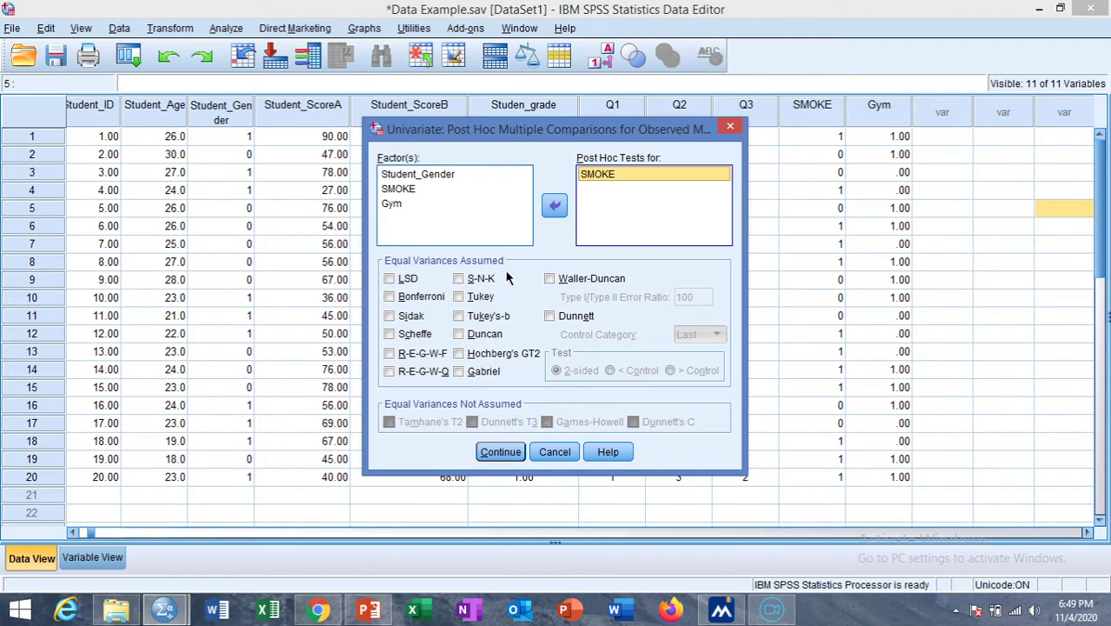
{"action": "left_click", "coordinate": [459, 297]}
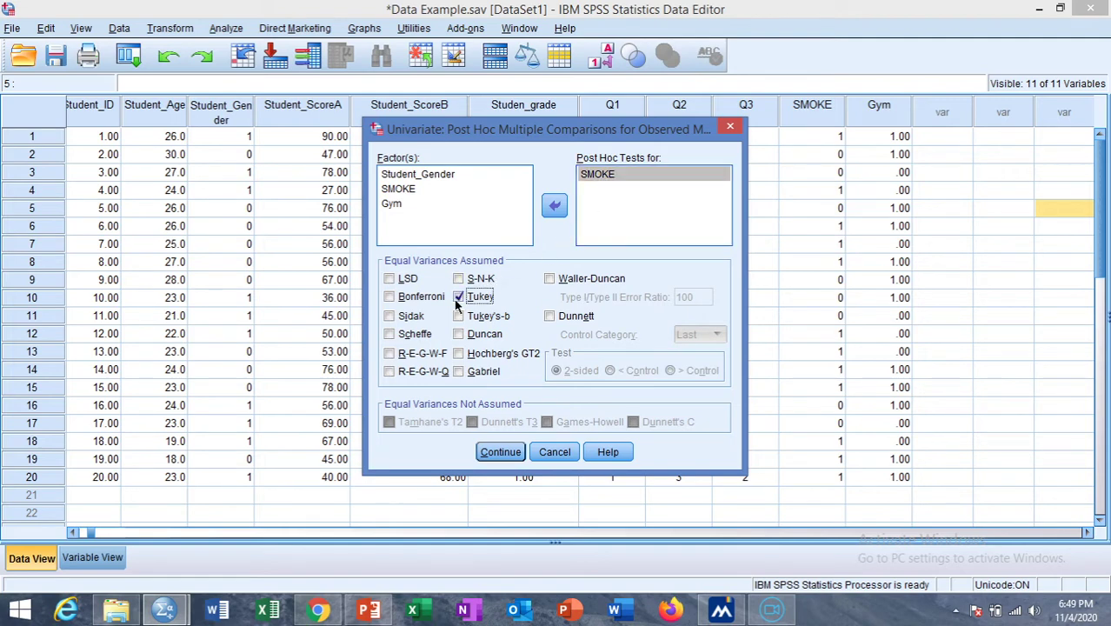
{"action": "left_click", "coordinate": [500, 452]}
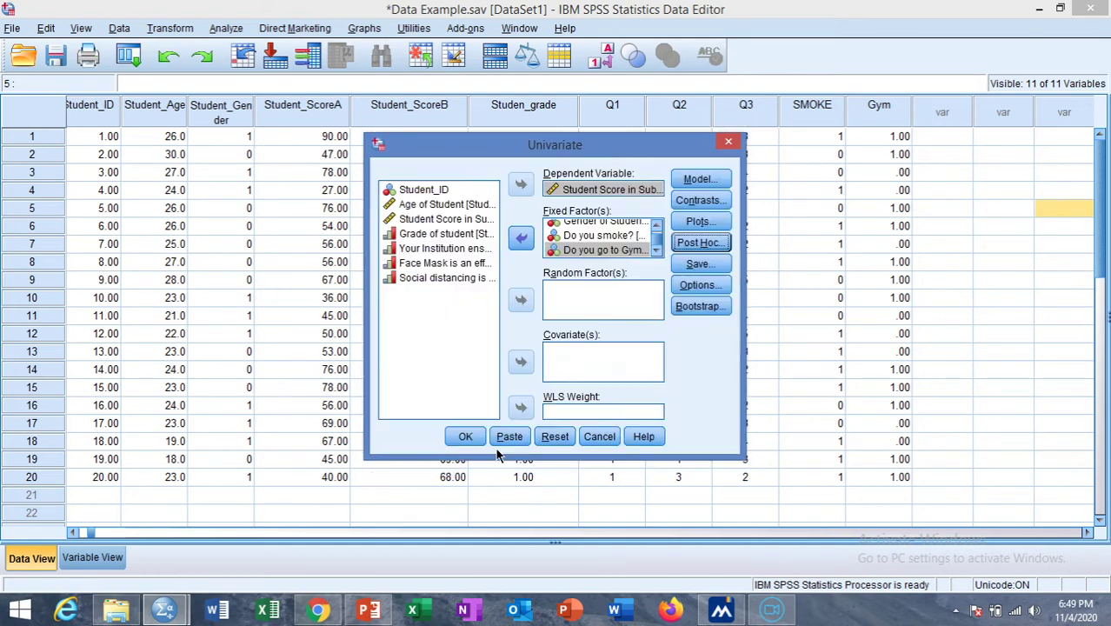
Display estimated marginal means for (OVERALL), Student_Gender, SMOKE and Gym.
{"action": "left_click", "coordinate": [691, 287]}
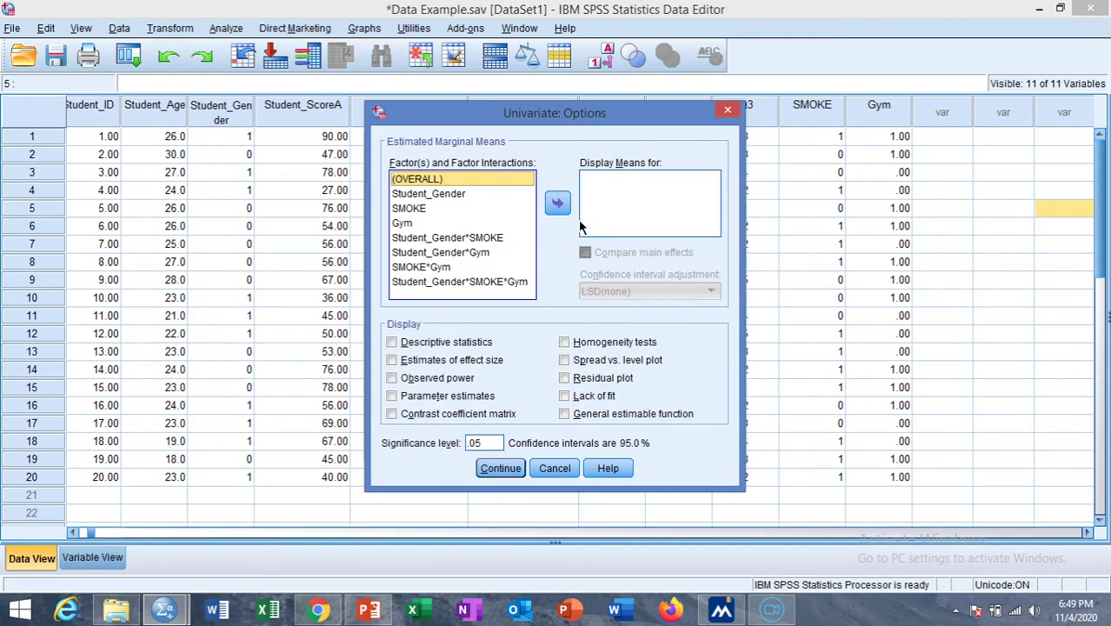
{"action": "left_click", "coordinate": [462, 209], "text": "ctrl"}
{"action": "left_click", "coordinate": [549, 206]}
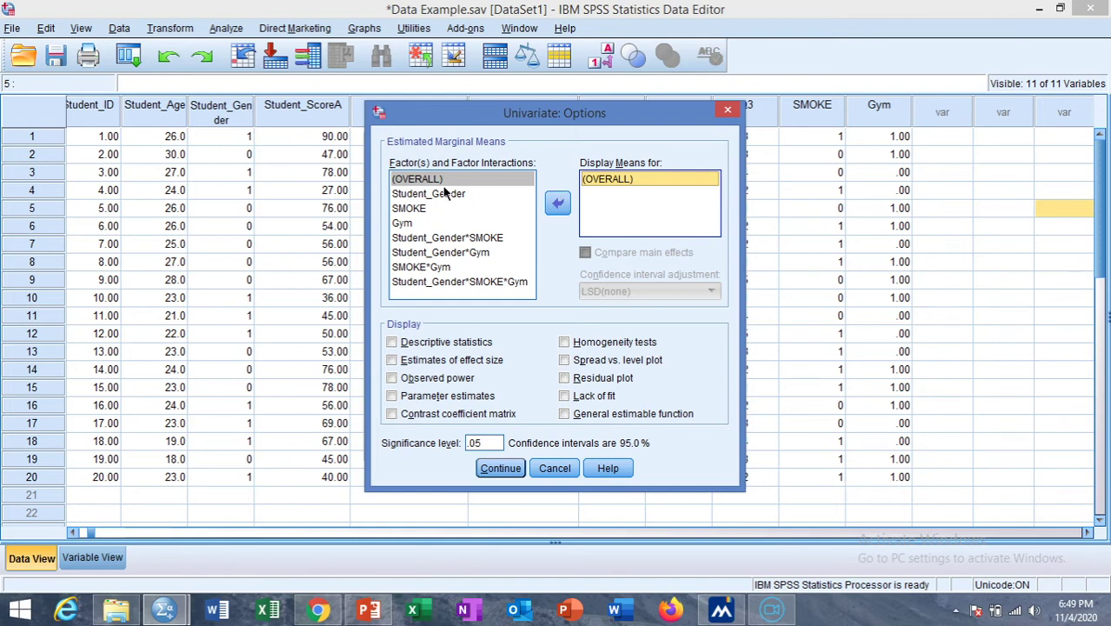
{"action": "left_click", "coordinate": [426, 194]}
{"action": "left_click", "coordinate": [558, 203]}
{"action": "left_click", "coordinate": [420, 208]}
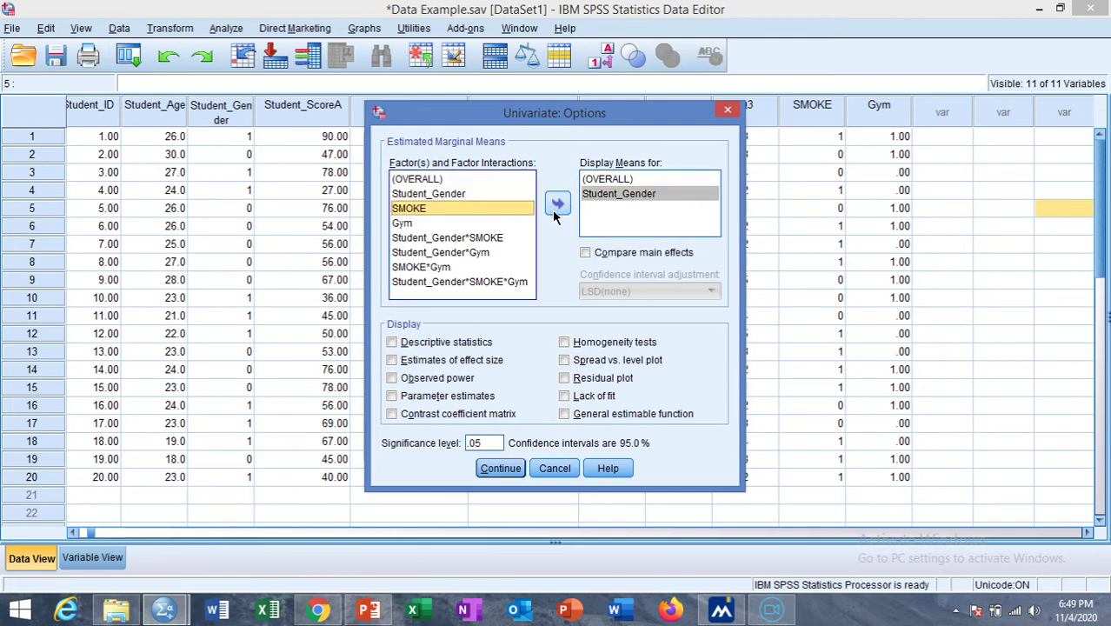
{"action": "left_click", "coordinate": [559, 205]}
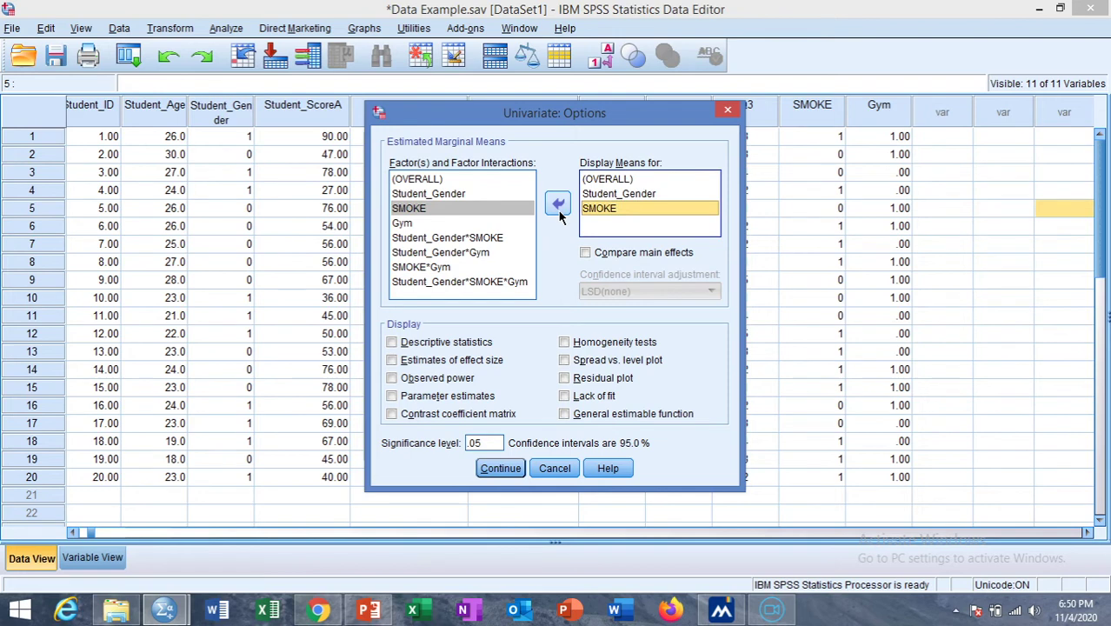
{"action": "left_click", "coordinate": [400, 223]}
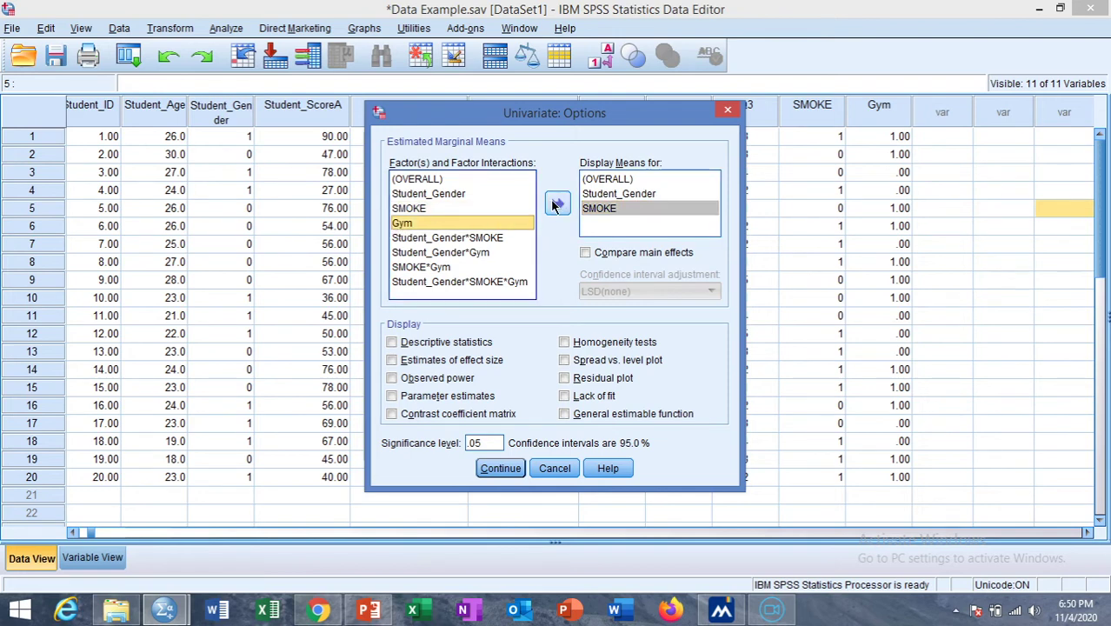
{"action": "left_click", "coordinate": [557, 204]}
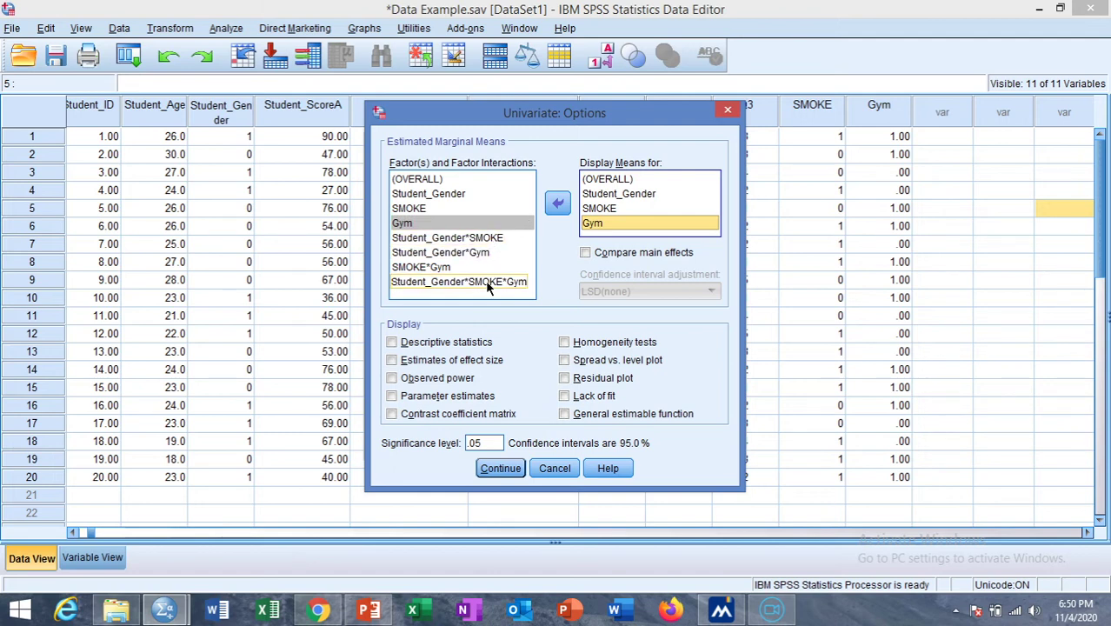
Select descriptive statistics and the residual plot for display, and accept the analysis options.
{"action": "left_click", "coordinate": [392, 342]}
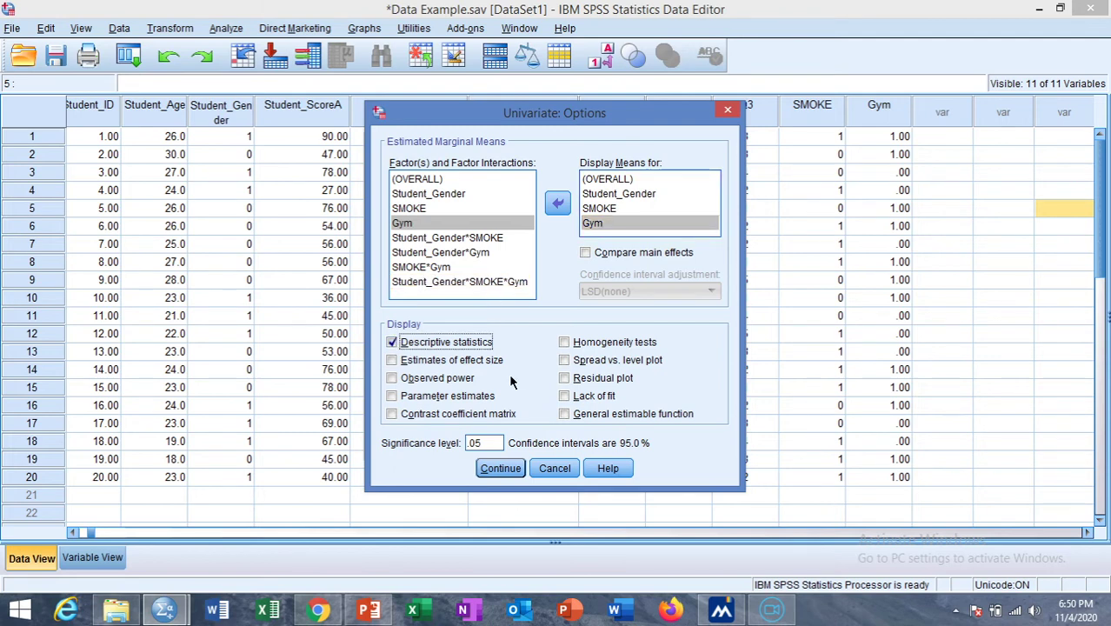
{"action": "left_click", "coordinate": [565, 379]}
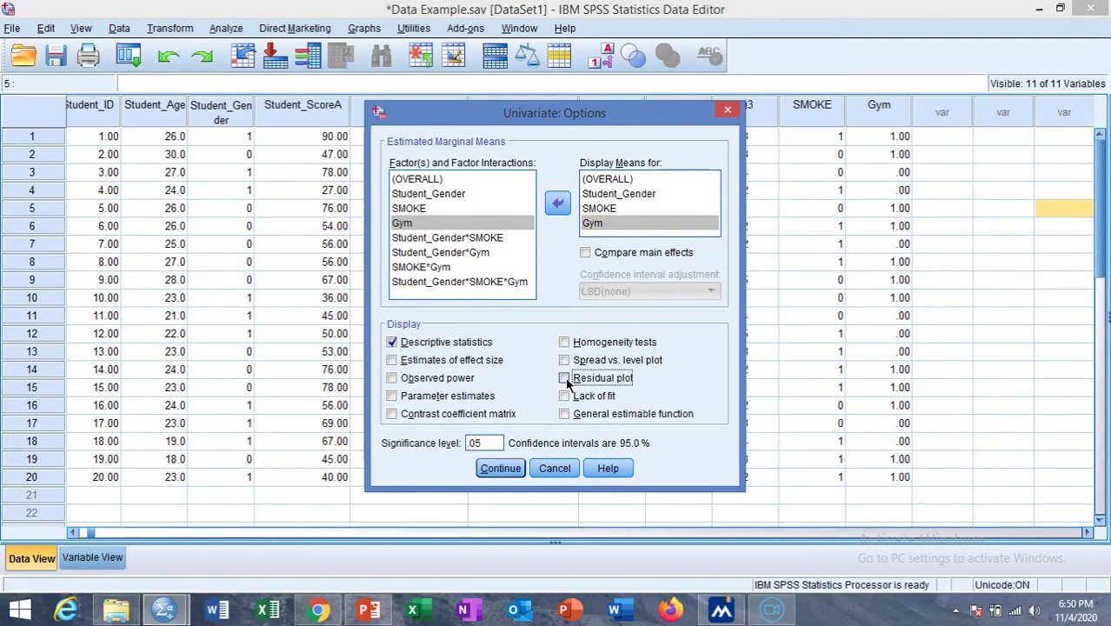
{"action": "left_click", "coordinate": [501, 467]}
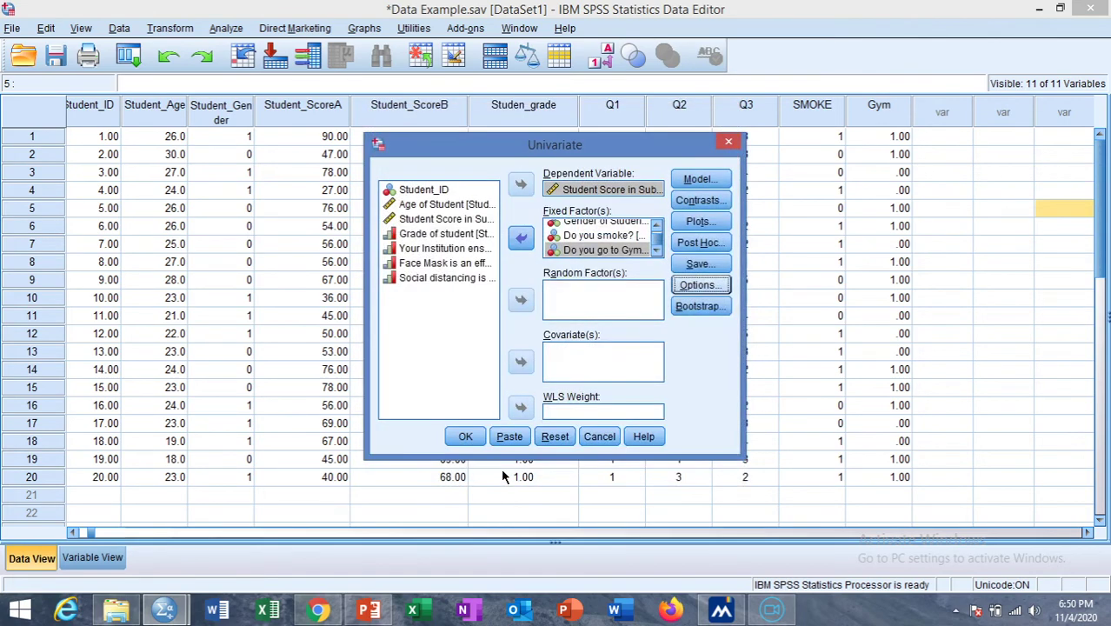
Run the univariate analysis and bring up its results in the Output3 viewer window.
{"action": "left_click", "coordinate": [466, 437]}
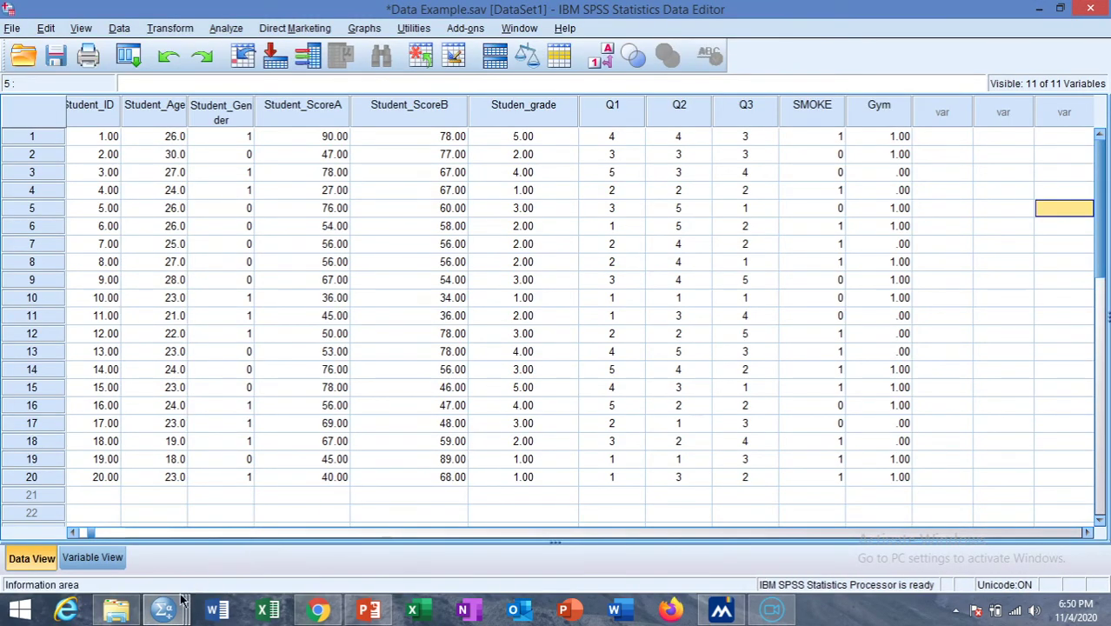
{"action": "mouse_move", "coordinate": [169, 611]}
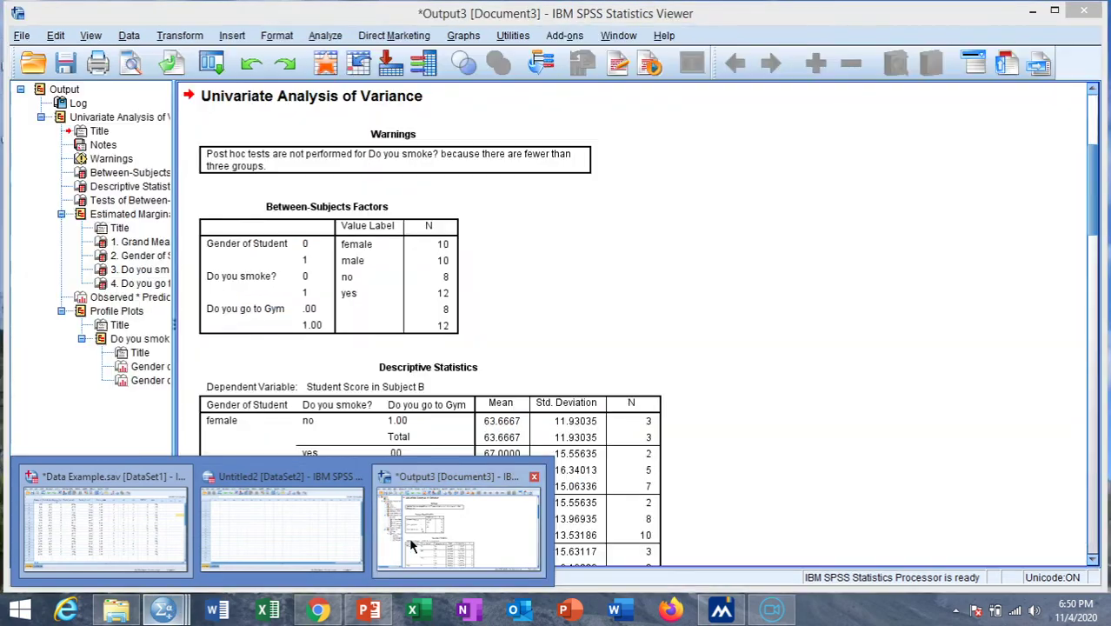
{"action": "left_click", "coordinate": [409, 536]}
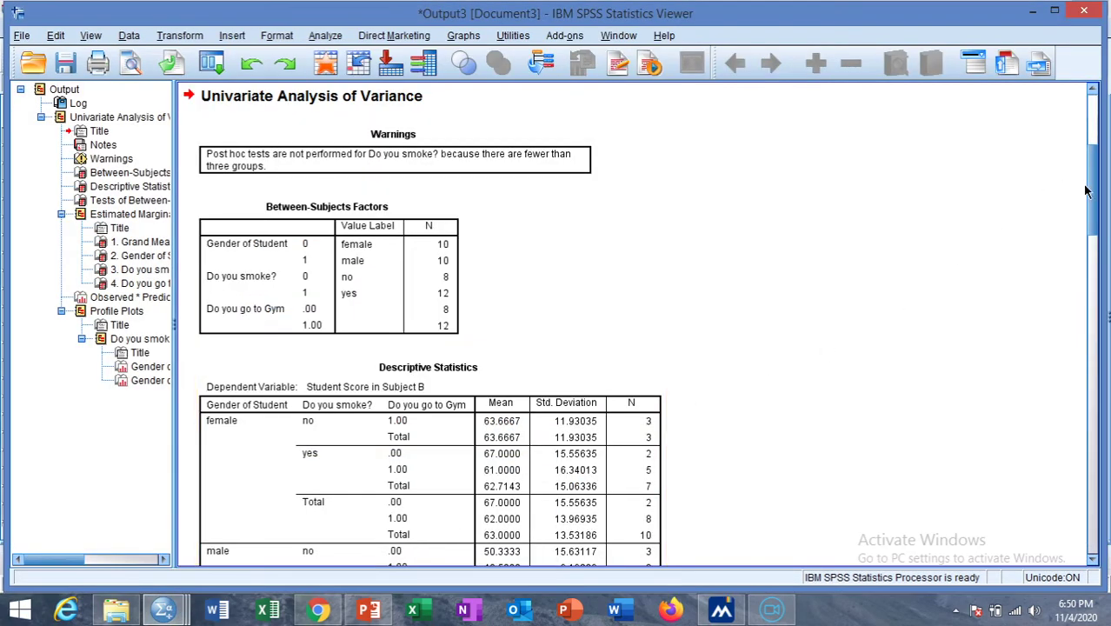
Examine the Descriptive Statistics table and the Tests of Between-Subjects Effects table for the main and interaction effects.
{"action": "left_click_drag", "start_coordinate": [1087, 186], "coordinate": [1089, 233]}
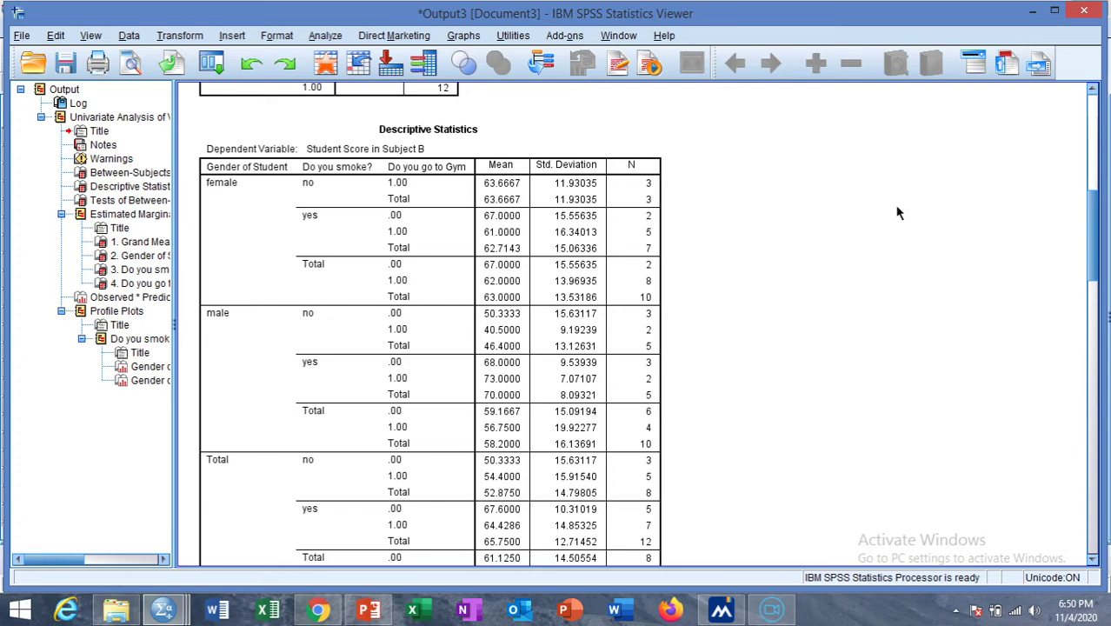
{"action": "left_click", "coordinate": [505, 235]}
{"action": "left_click_drag", "start_coordinate": [1094, 252], "coordinate": [1098, 324]}
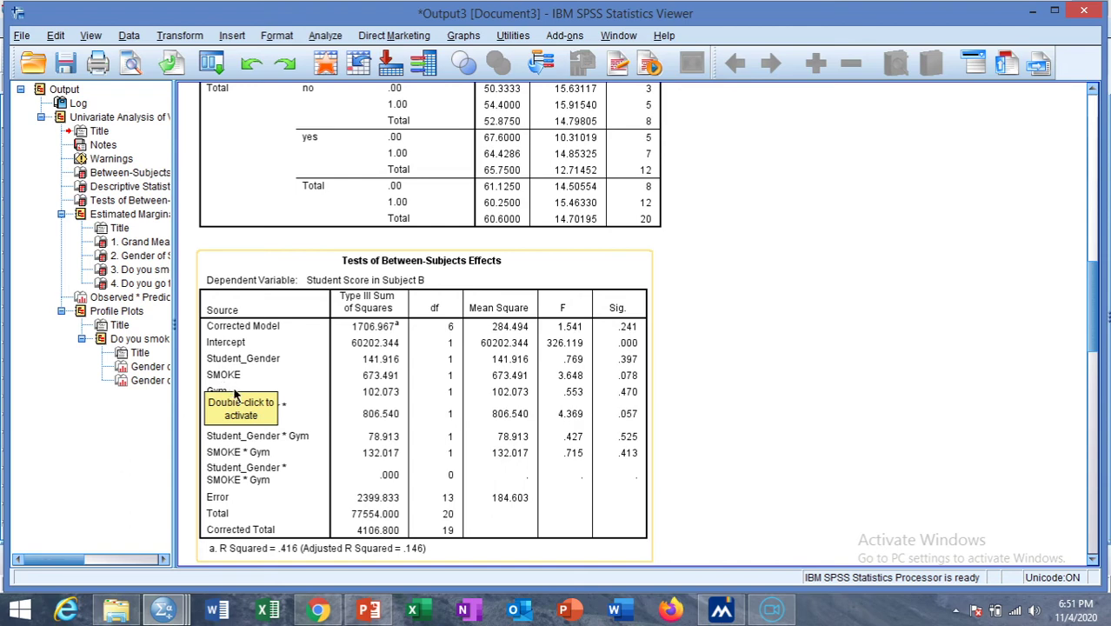
{"action": "left_click", "coordinate": [294, 394]}
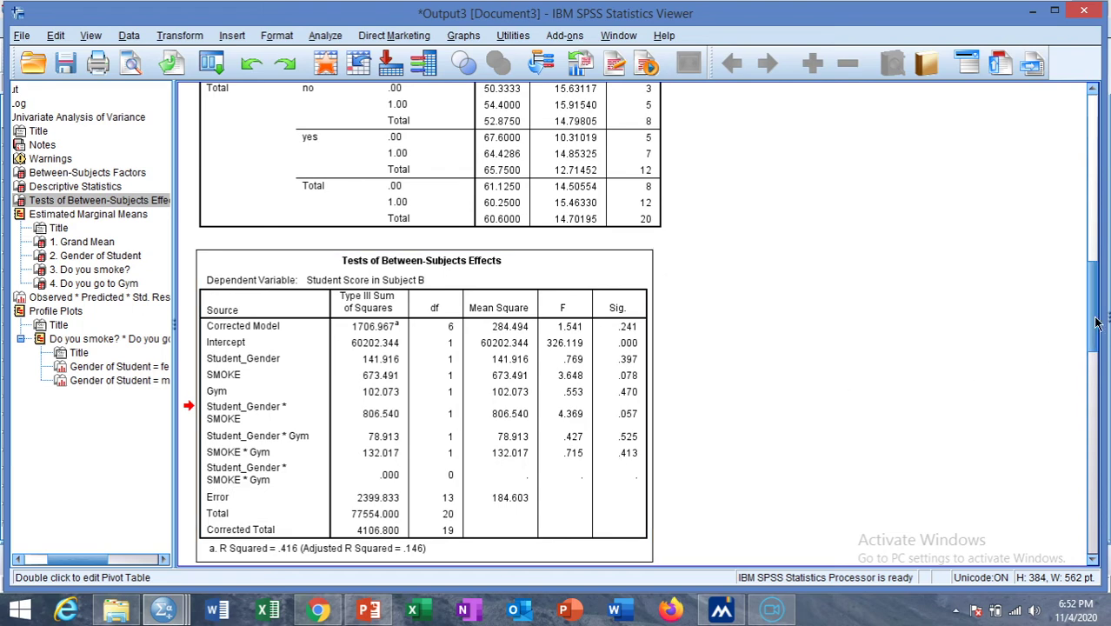
Review the estimated marginal means, the observed-predicted-residual plot and the profile plot of smoking by gym attendance for male students.
{"action": "left_click_drag", "start_coordinate": [1095, 323], "coordinate": [1097, 388]}
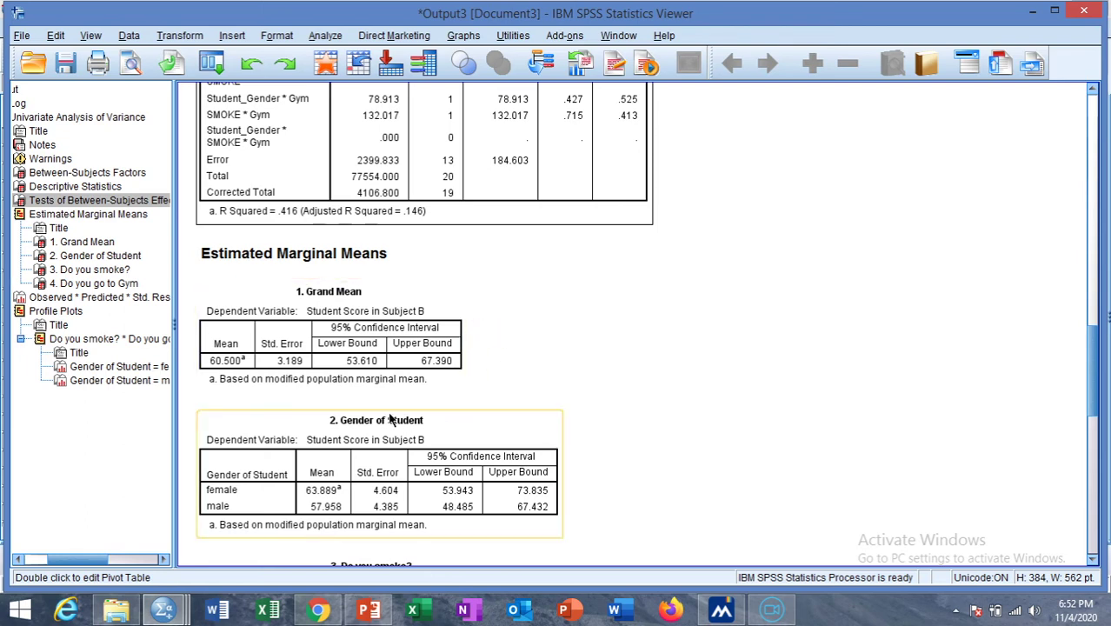
{"action": "left_click_drag", "start_coordinate": [1093, 398], "coordinate": [1093, 430]}
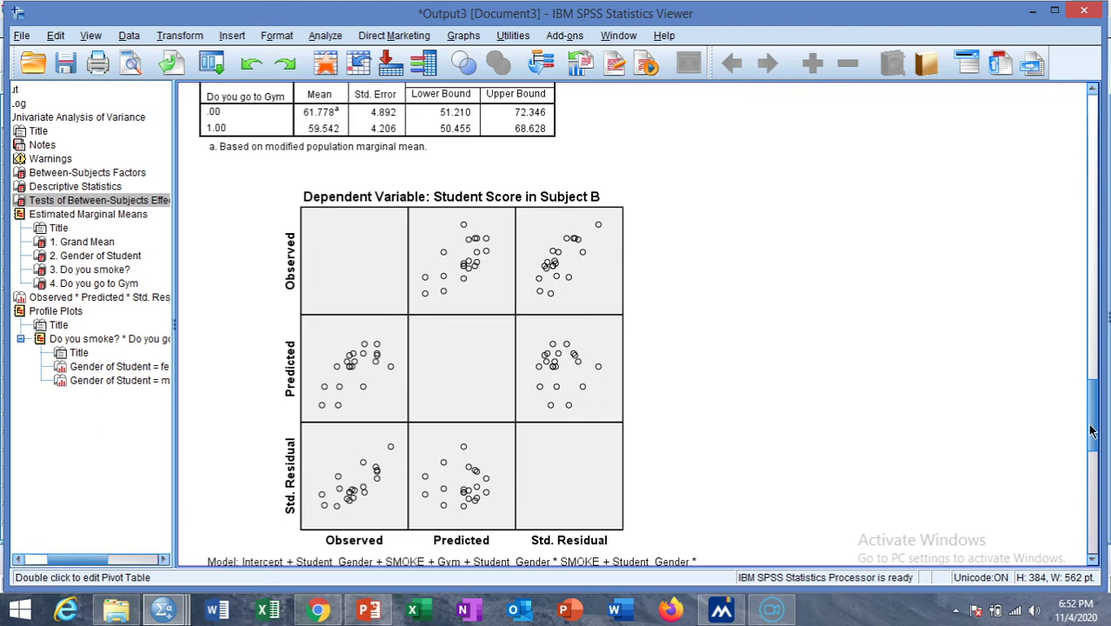
{"action": "left_click_drag", "start_coordinate": [1092, 430], "coordinate": [1092, 442]}
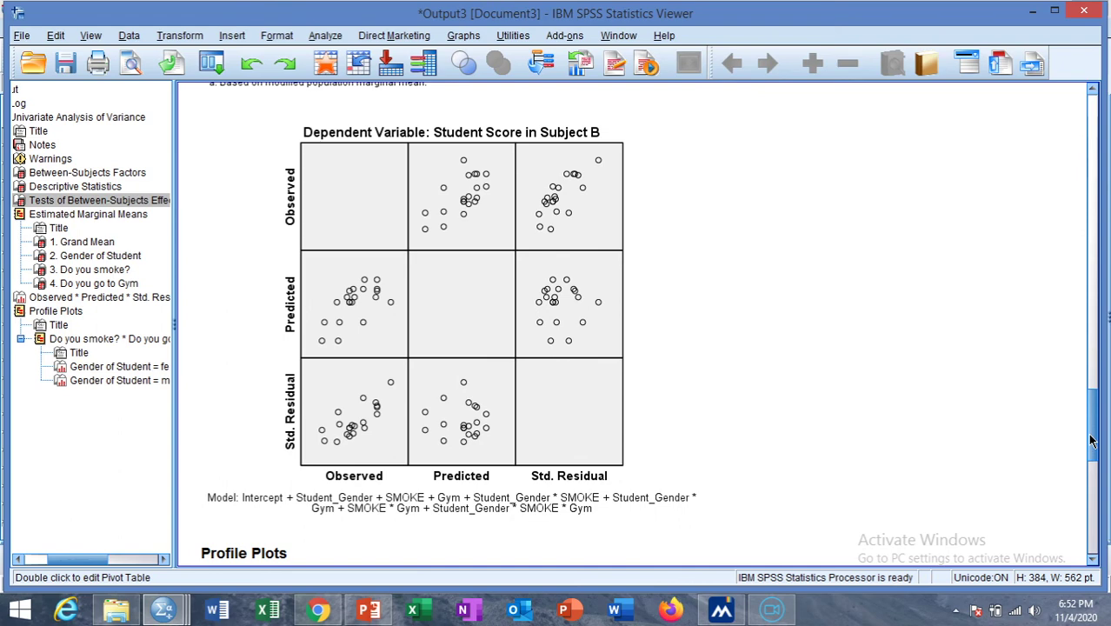
{"action": "left_click_drag", "start_coordinate": [1092, 442], "coordinate": [1092, 539]}
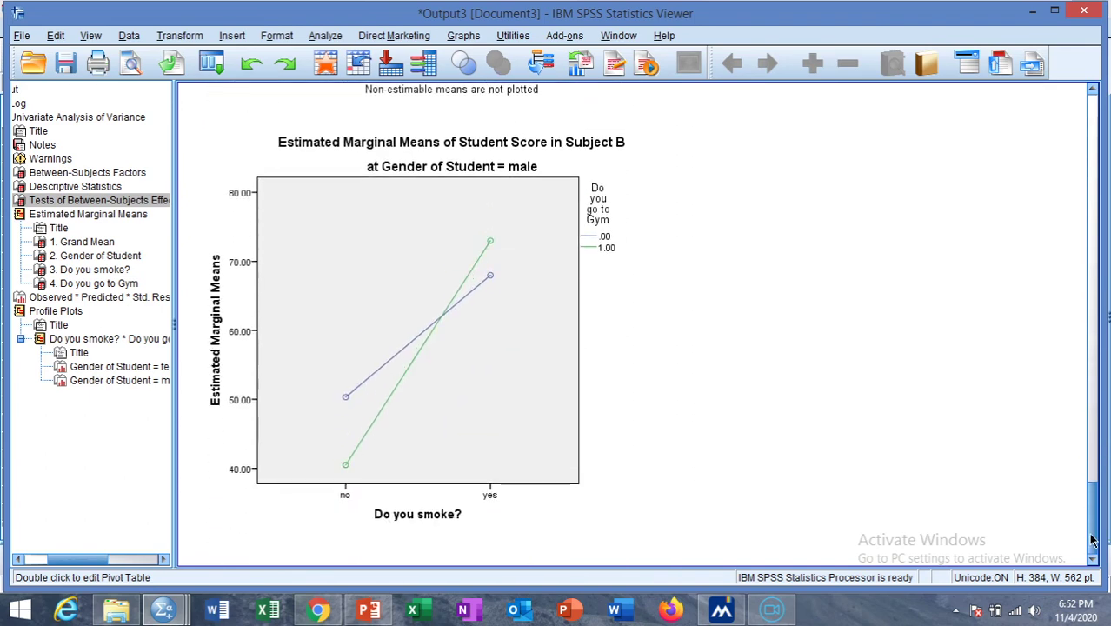
{"action": "left_click", "coordinate": [413, 529]}
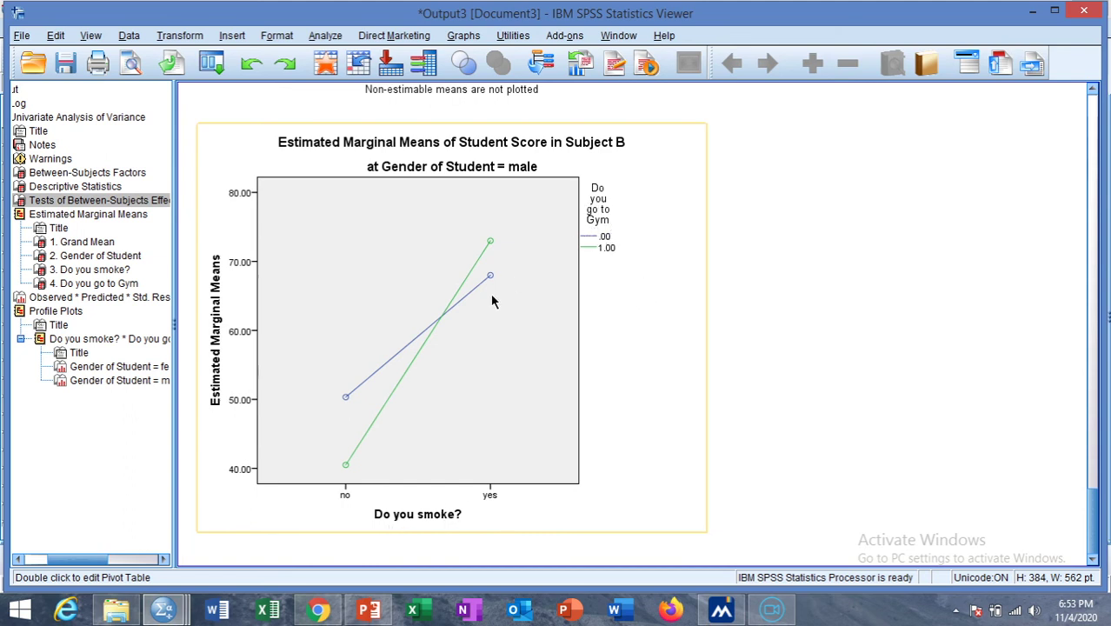
{"action": "left_click", "coordinate": [994, 466]}
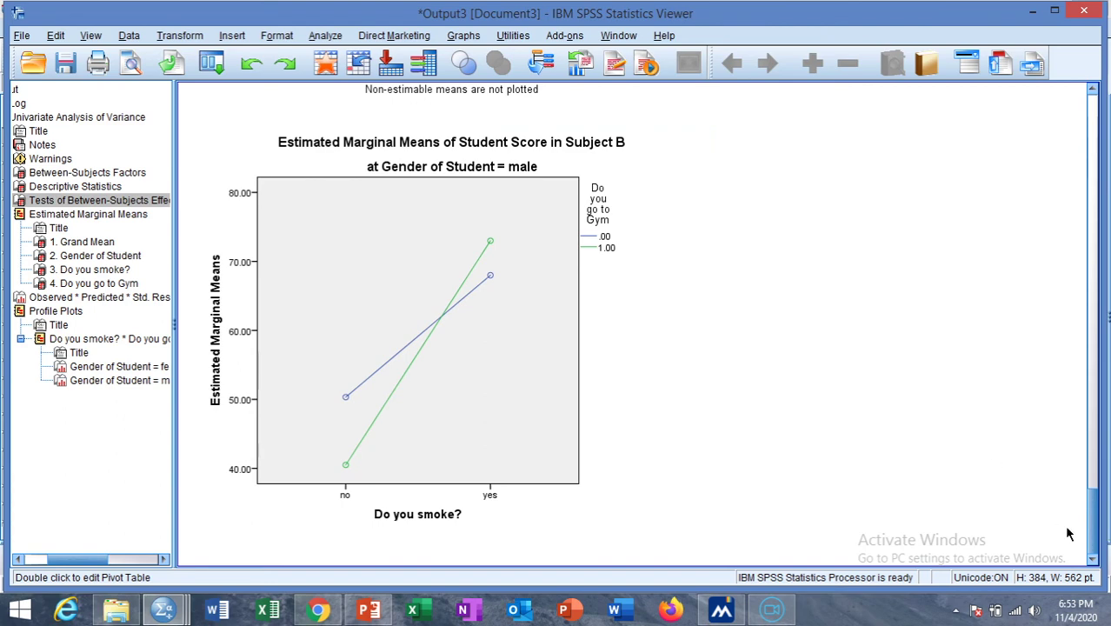
{"action": "mouse_move", "coordinate": [1093, 523]}
{"action": "left_mouse_down"}
{"action": "mouse_move", "coordinate": [1092, 470]}
{"action": "mouse_move", "coordinate": [1092, 517]}
{"action": "left_mouse_up"}
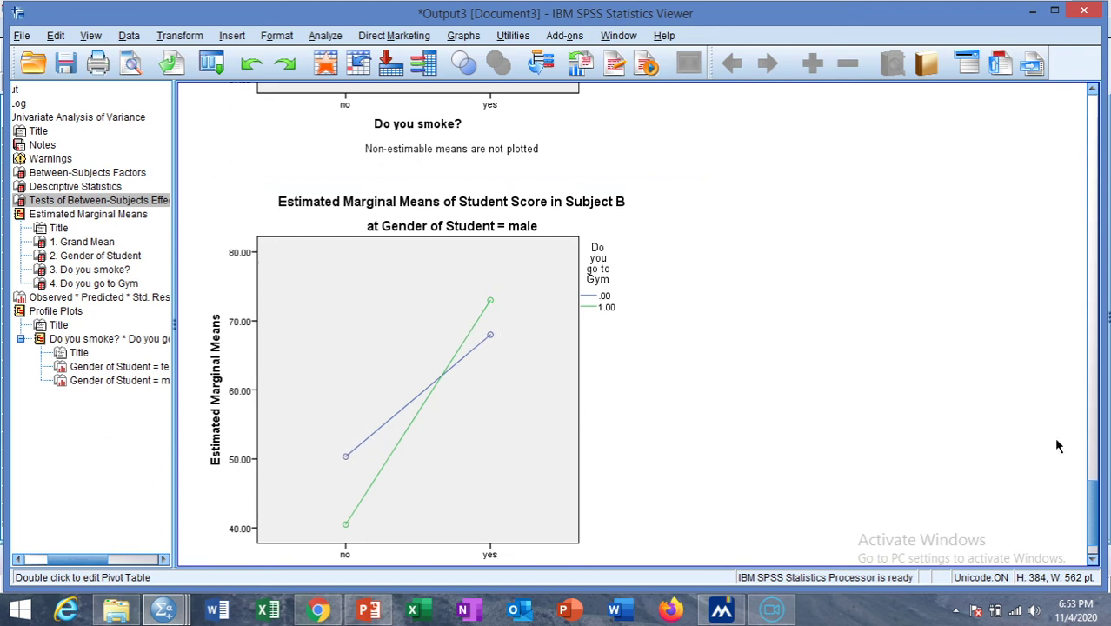
{"action": "scroll", "coordinate": [1092, 495], "scroll_direction": "down", "scroll_amount": 2}
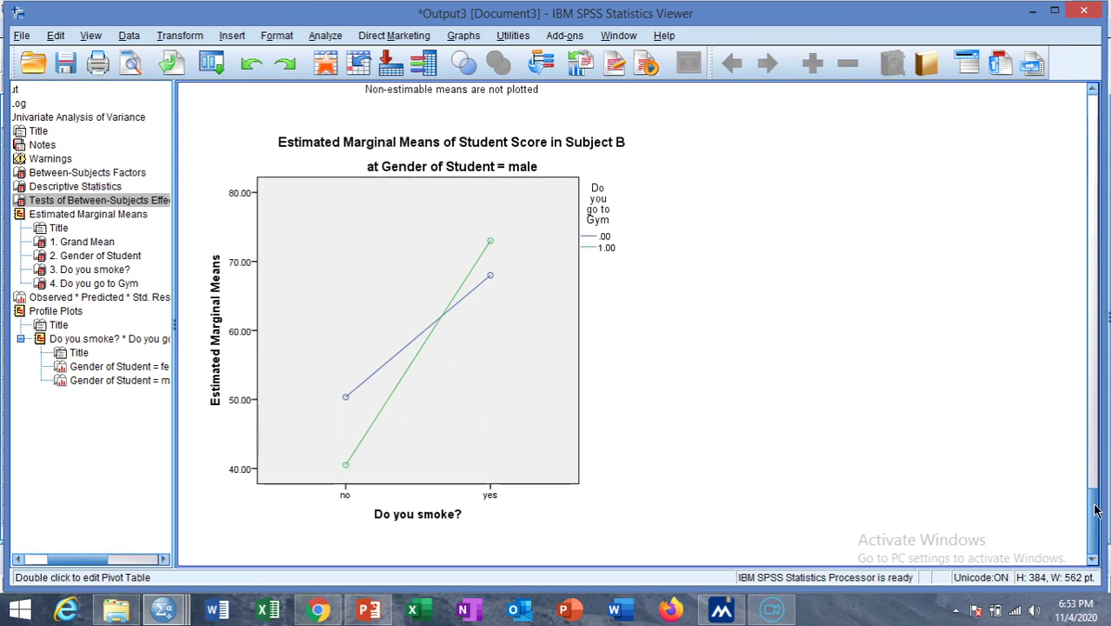